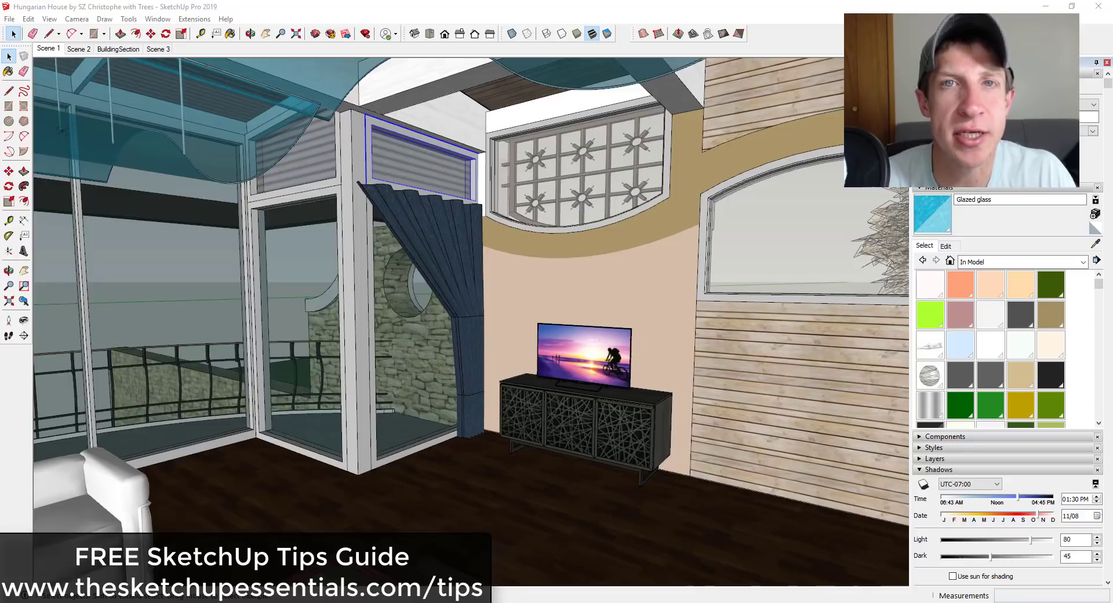
- Sample the dark blue curtain with the eyedropper so Leather Blue becomes the paint material
{"action": "middle_click_drag", "start_coordinate": [464, 290], "coordinate": [485, 291]}
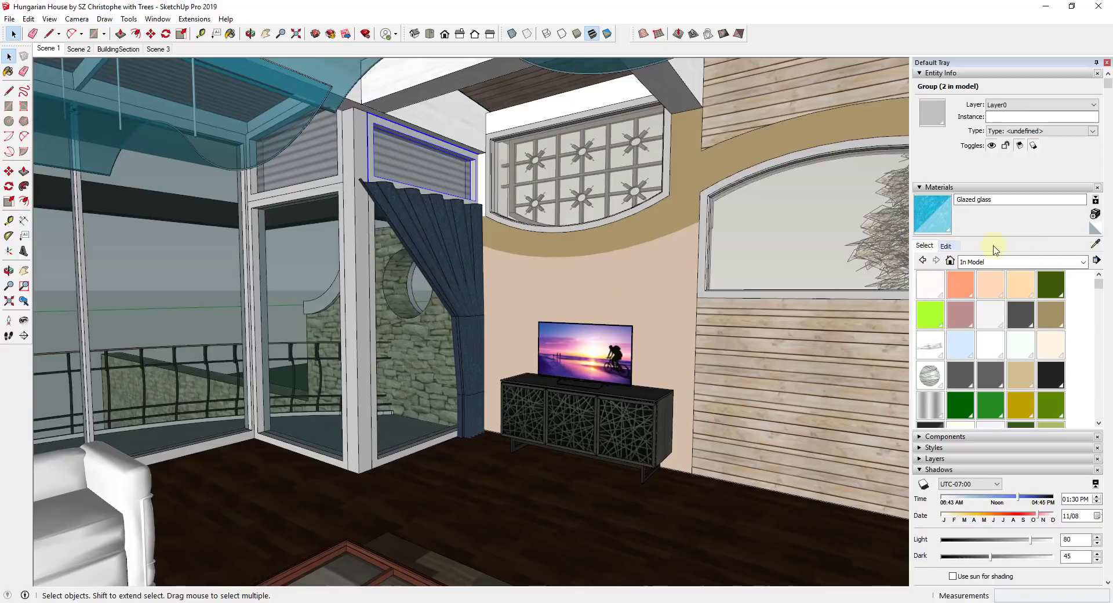
{"action": "left_click", "coordinate": [924, 245]}
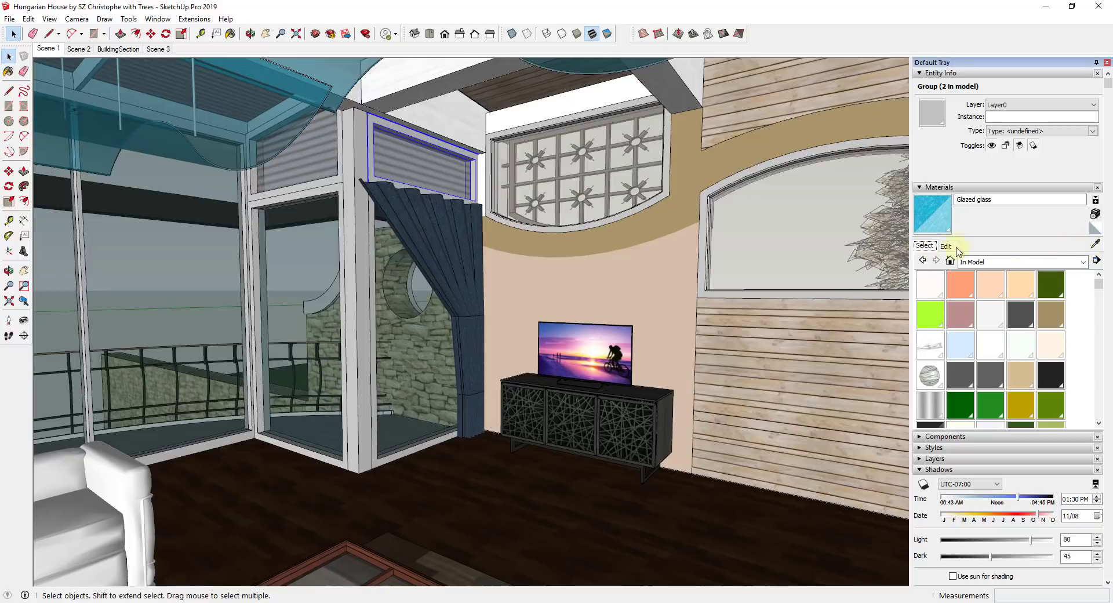
{"action": "left_click", "coordinate": [1096, 244]}
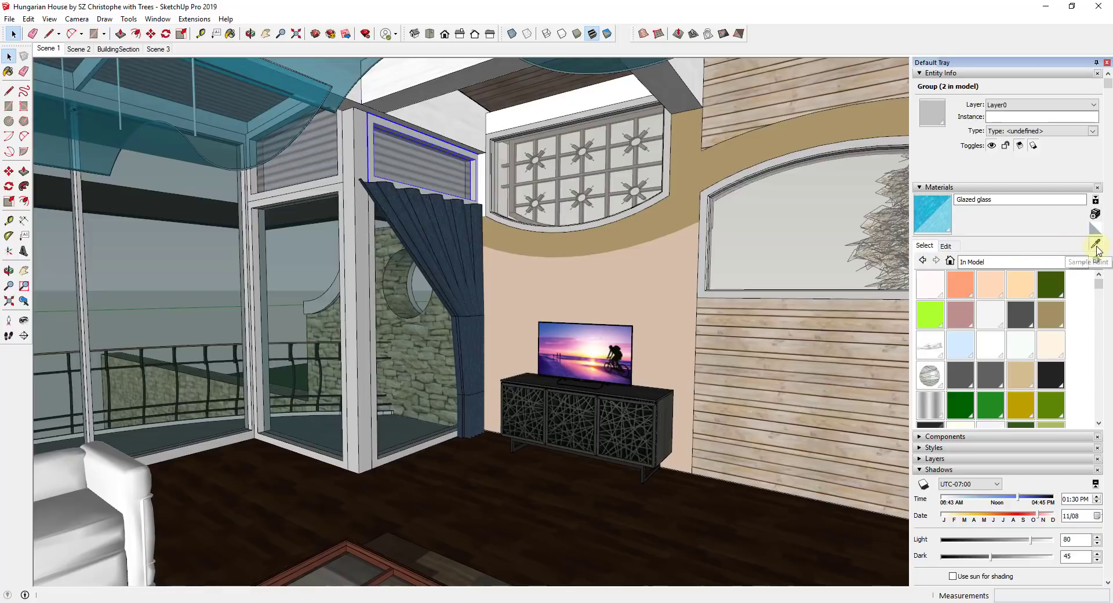
{"action": "left_click", "coordinate": [460, 244]}
{"action": "scroll", "coordinate": [429, 209], "scroll_direction": "up", "scroll_amount": 3}
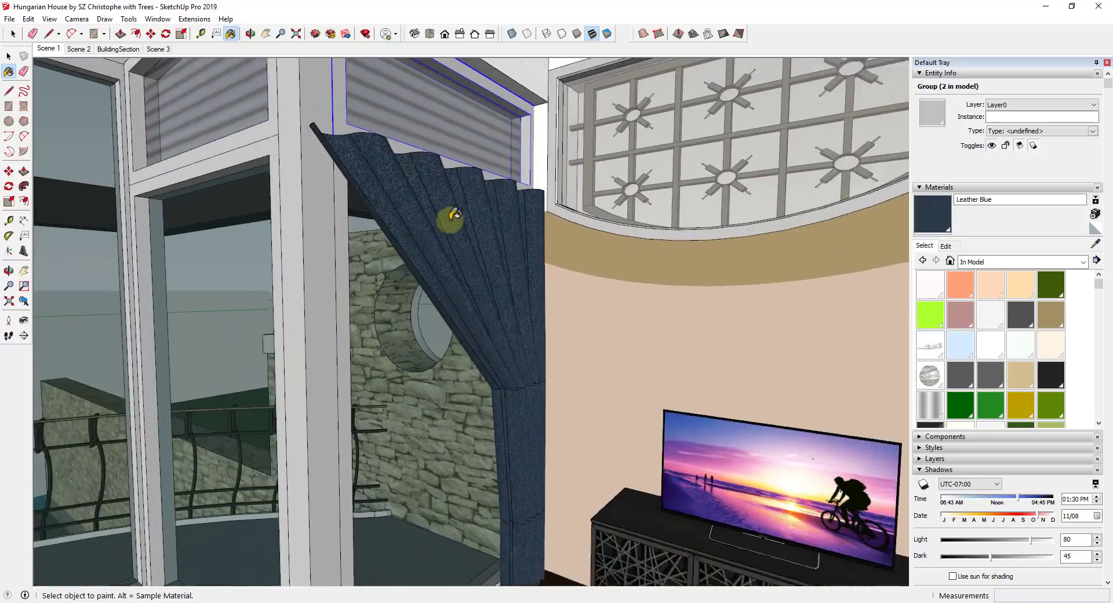
{"action": "scroll", "coordinate": [461, 237], "scroll_direction": "up", "scroll_amount": 4}
{"action": "scroll", "coordinate": [442, 248], "scroll_direction": "down", "scroll_amount": 6}
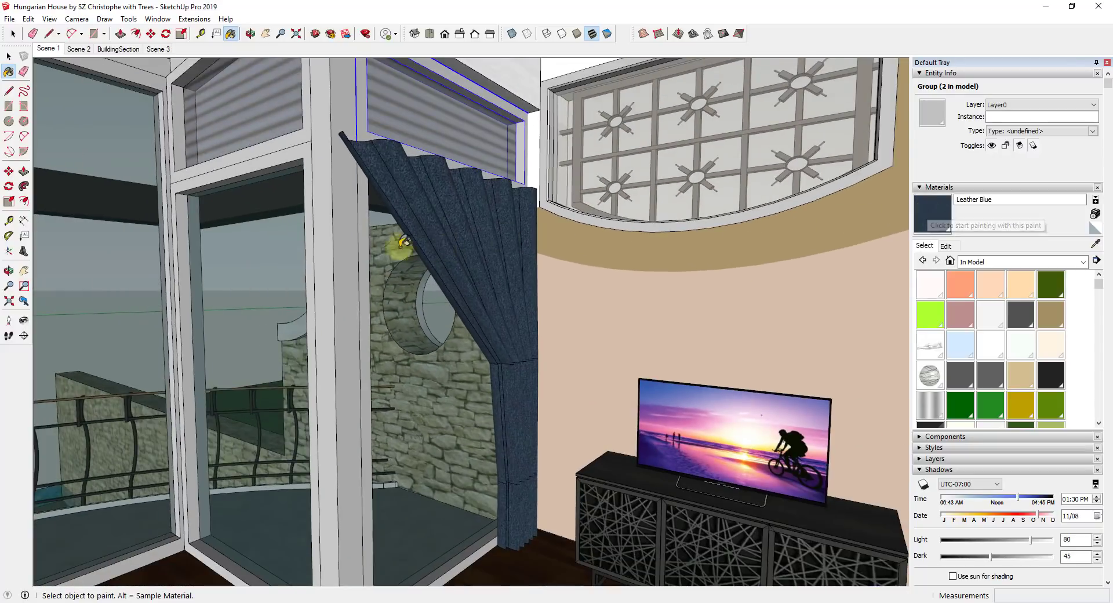
{"action": "scroll", "coordinate": [509, 244], "scroll_direction": "down", "scroll_amount": 3}
{"action": "scroll", "coordinate": [462, 273], "scroll_direction": "up", "scroll_amount": 5}
{"action": "scroll", "coordinate": [472, 271], "scroll_direction": "down", "scroll_amount": 6}
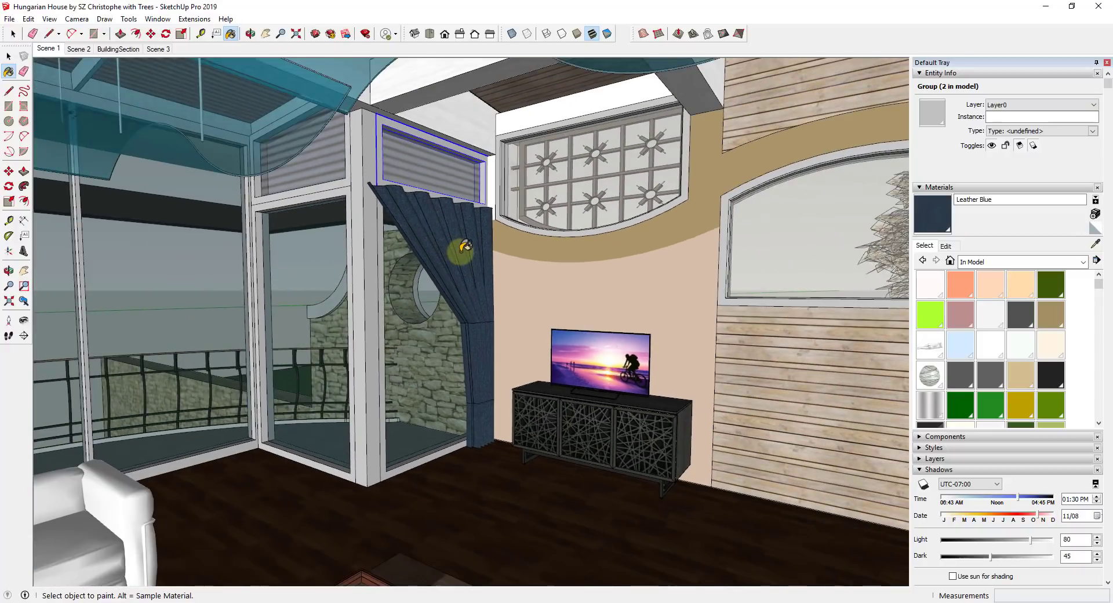
{"action": "mouse_move", "coordinate": [458, 249]}
{"action": "middle_mouse_down"}
{"action": "mouse_move", "coordinate": [430, 259]}
{"action": "mouse_move", "coordinate": [435, 232]}
{"action": "middle_mouse_up"}
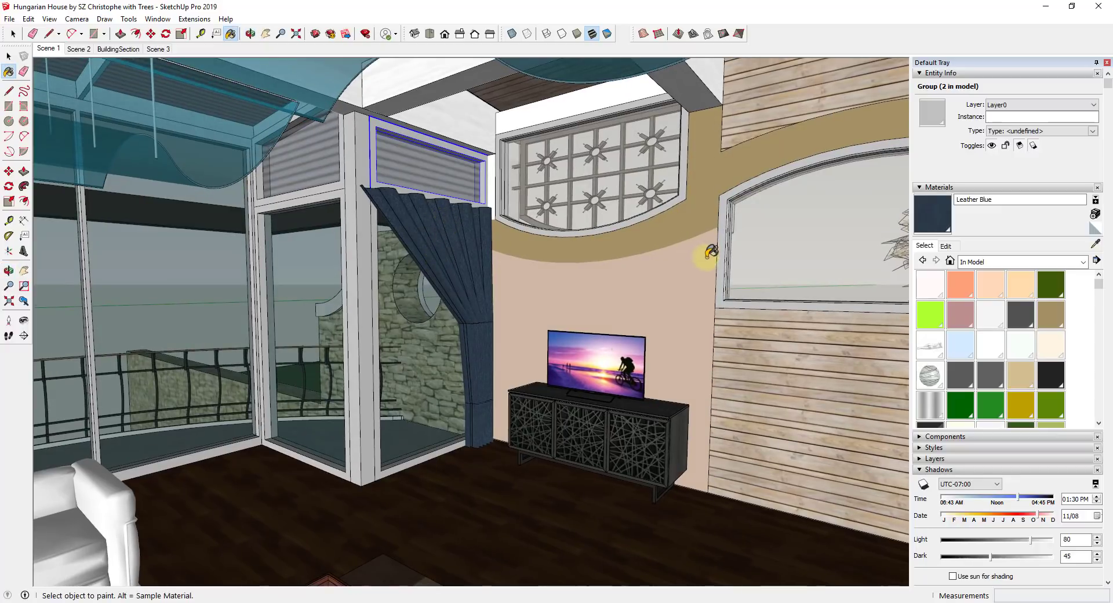
- Lower Leather Blue's opacity to 78 in the Edit tab, then return to Select
{"action": "left_click", "coordinate": [947, 246]}
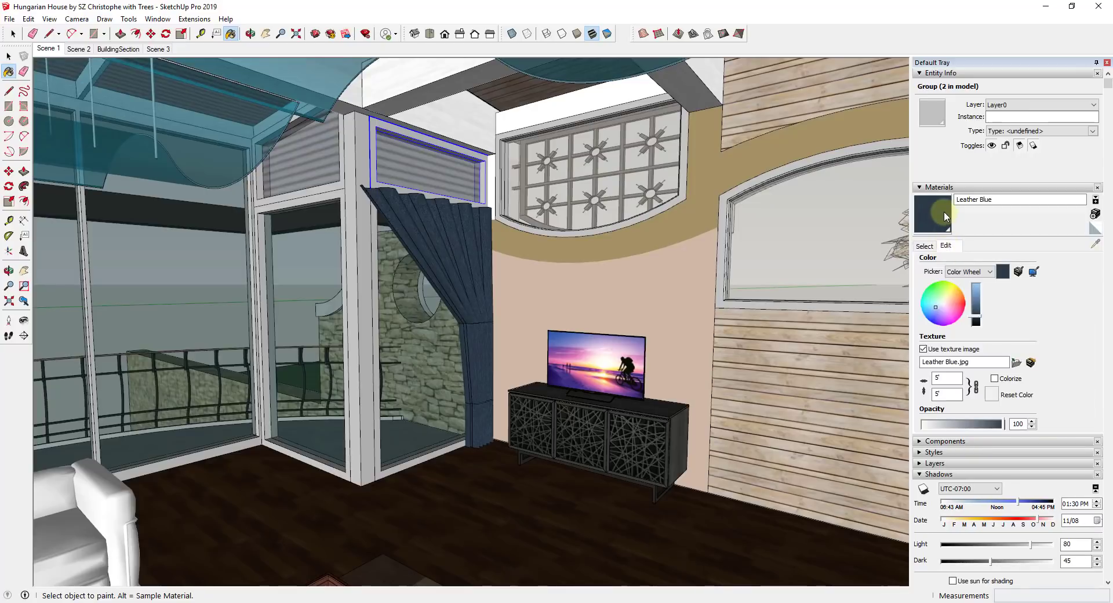
{"action": "mouse_move", "coordinate": [1003, 424]}
{"action": "left_mouse_down"}
{"action": "mouse_move", "coordinate": [944, 431]}
{"action": "mouse_move", "coordinate": [991, 427]}
{"action": "left_mouse_up"}
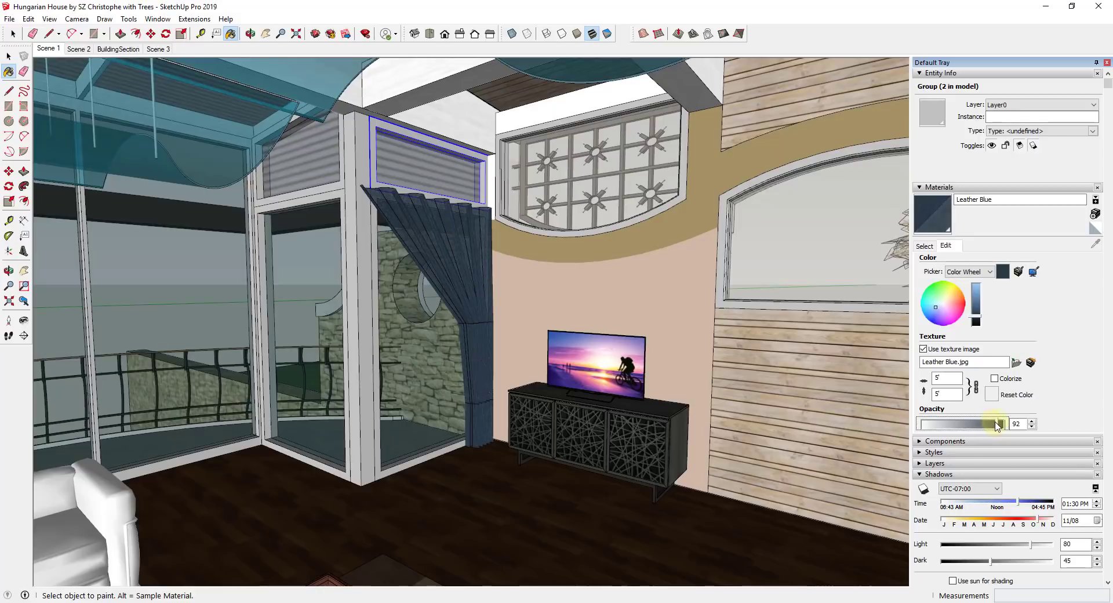
{"action": "mouse_move", "coordinate": [995, 426]}
{"action": "left_mouse_down"}
{"action": "mouse_move", "coordinate": [943, 436]}
{"action": "mouse_move", "coordinate": [984, 426]}
{"action": "left_mouse_up"}
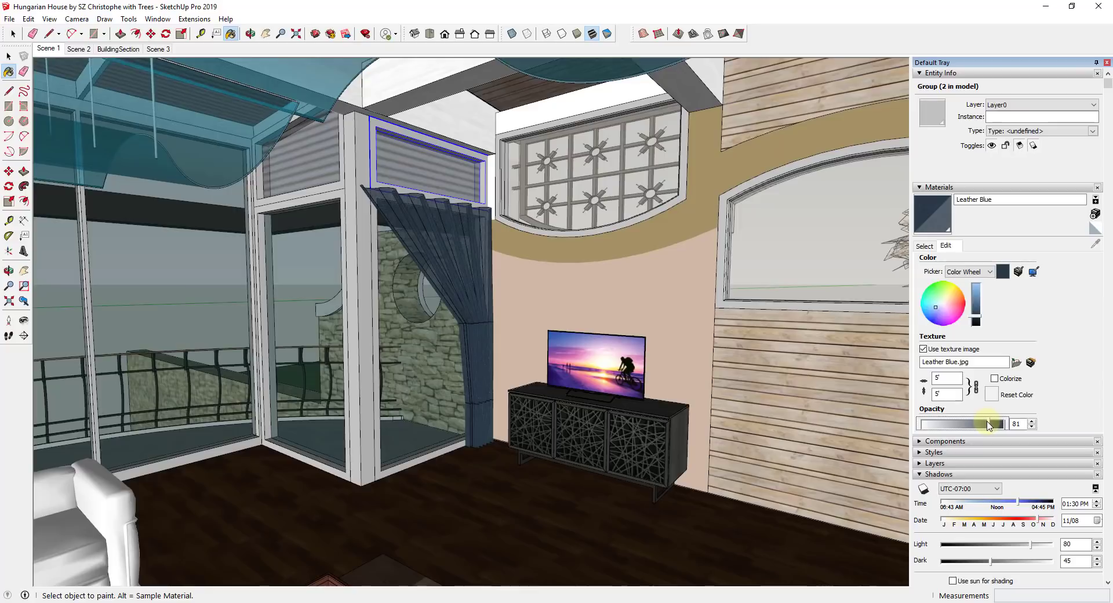
{"action": "left_click", "coordinate": [925, 246]}
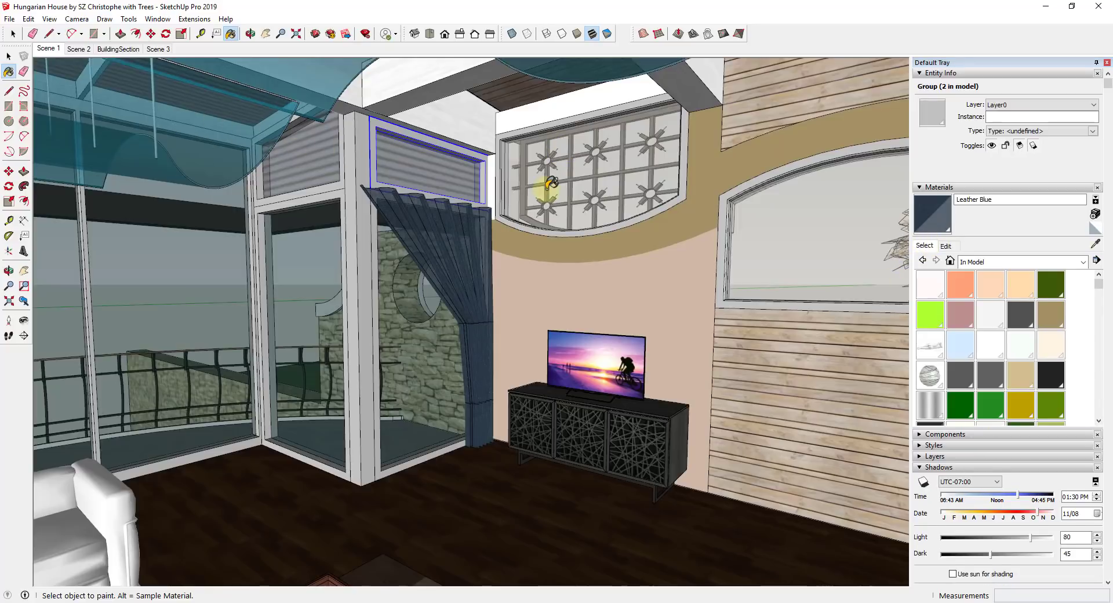
- Sample the blinds' Blinds_Roman_Hobbled_Blue material and lower its opacity from 65 to 59
{"action": "left_click", "coordinate": [1095, 246]}
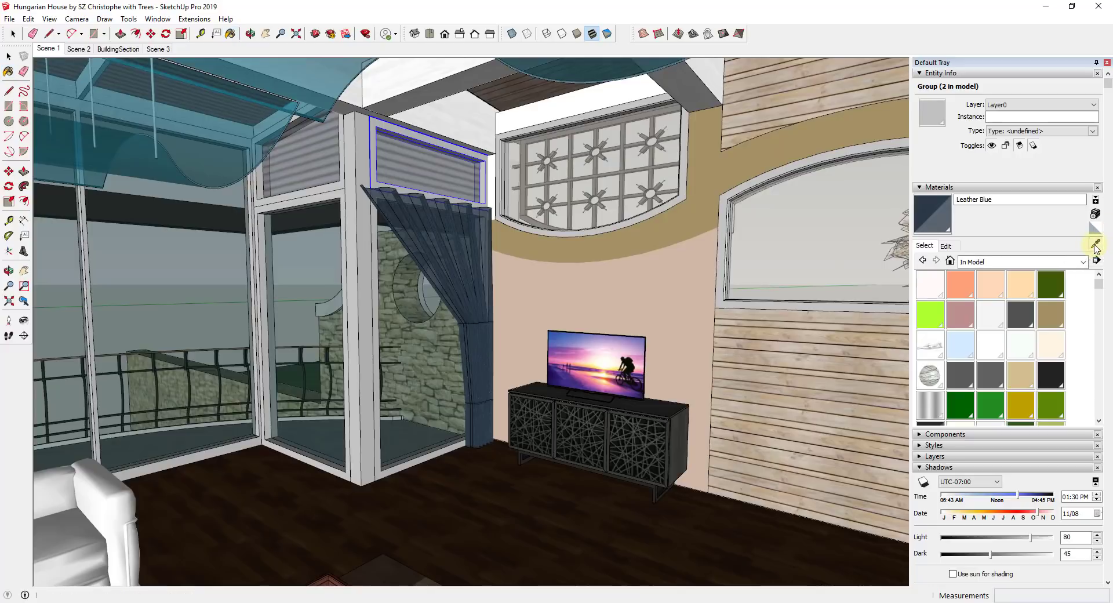
{"action": "left_click", "coordinate": [405, 162]}
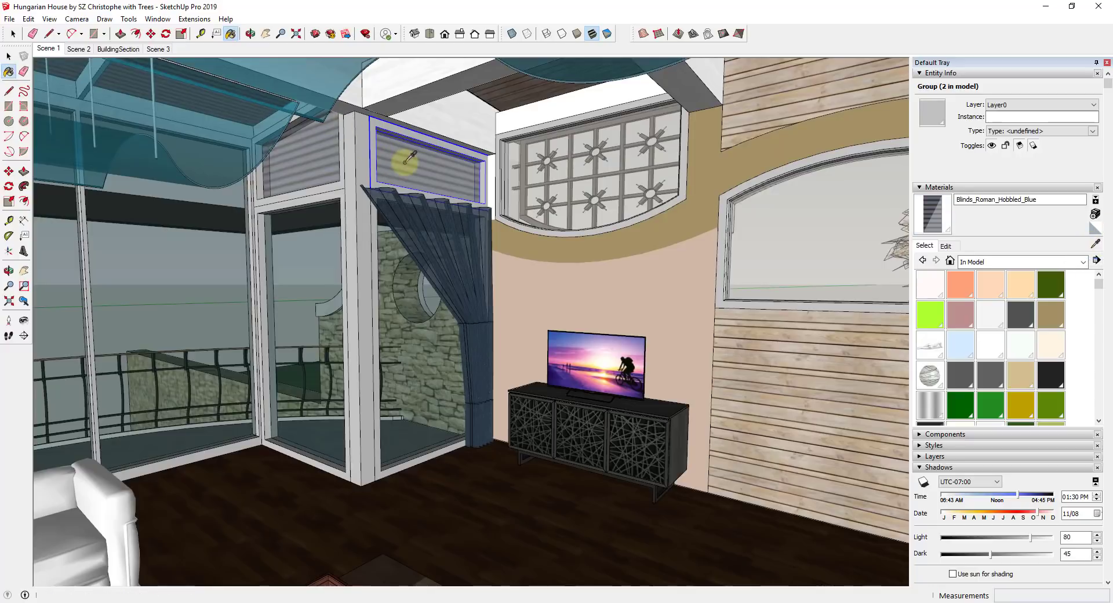
{"action": "left_click", "coordinate": [945, 245]}
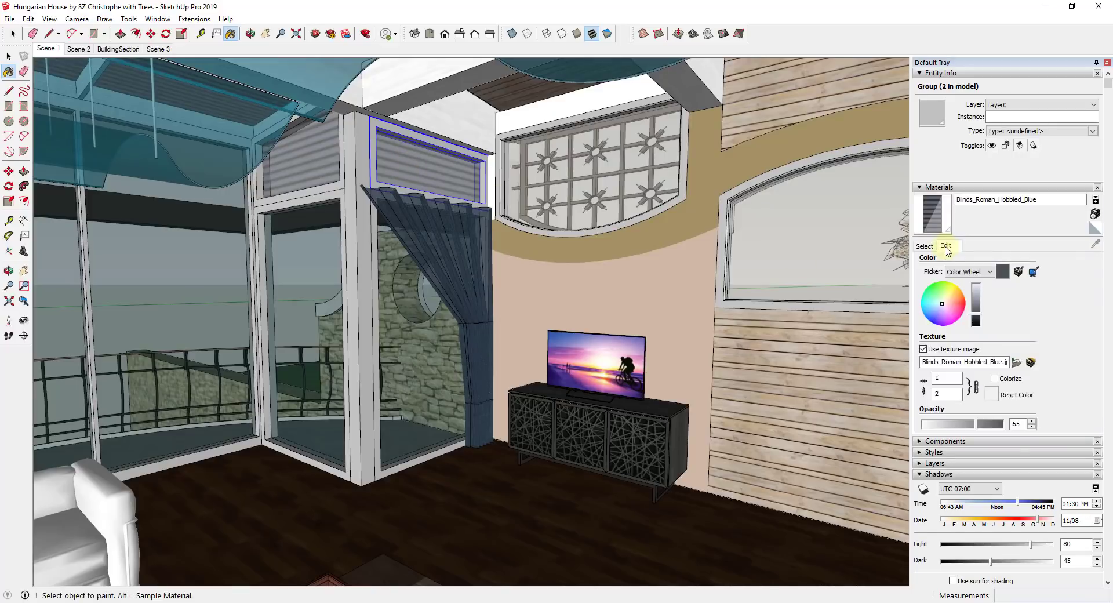
{"action": "left_click_drag", "start_coordinate": [986, 427], "coordinate": [971, 429]}
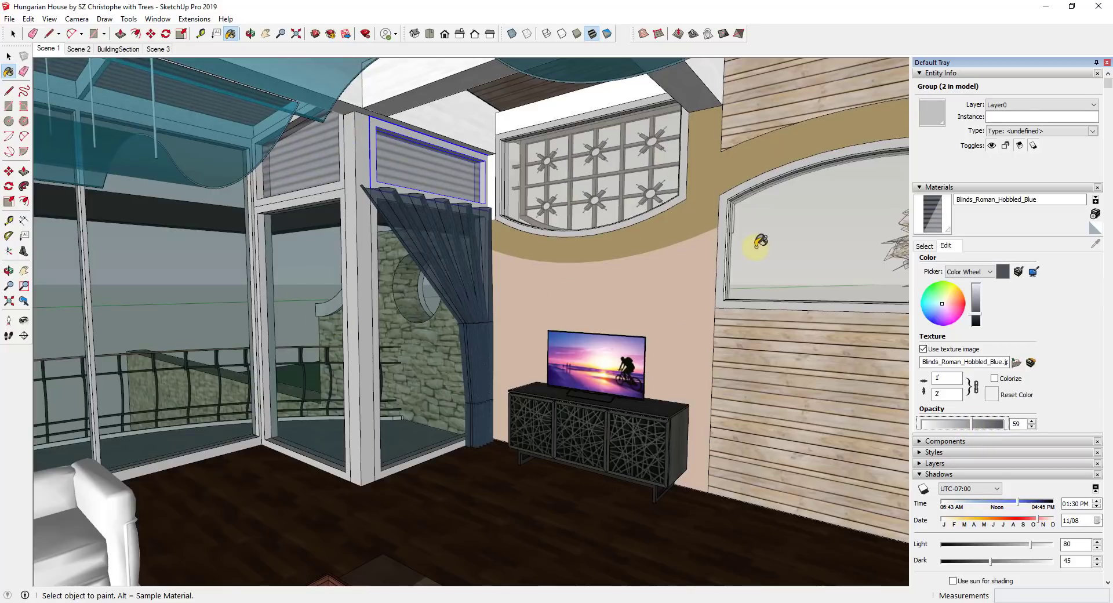
{"action": "left_click", "coordinate": [924, 246]}
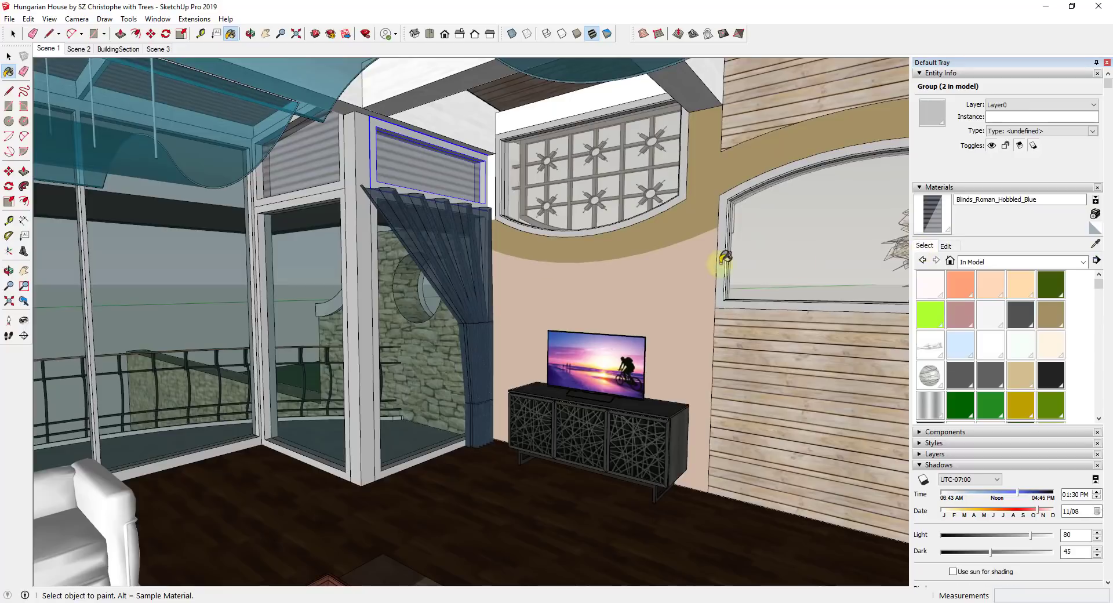
- Look up at the ceiling, sample the Glazed glass material and raise its opacity to 98
{"action": "left_click", "coordinate": [24, 320]}
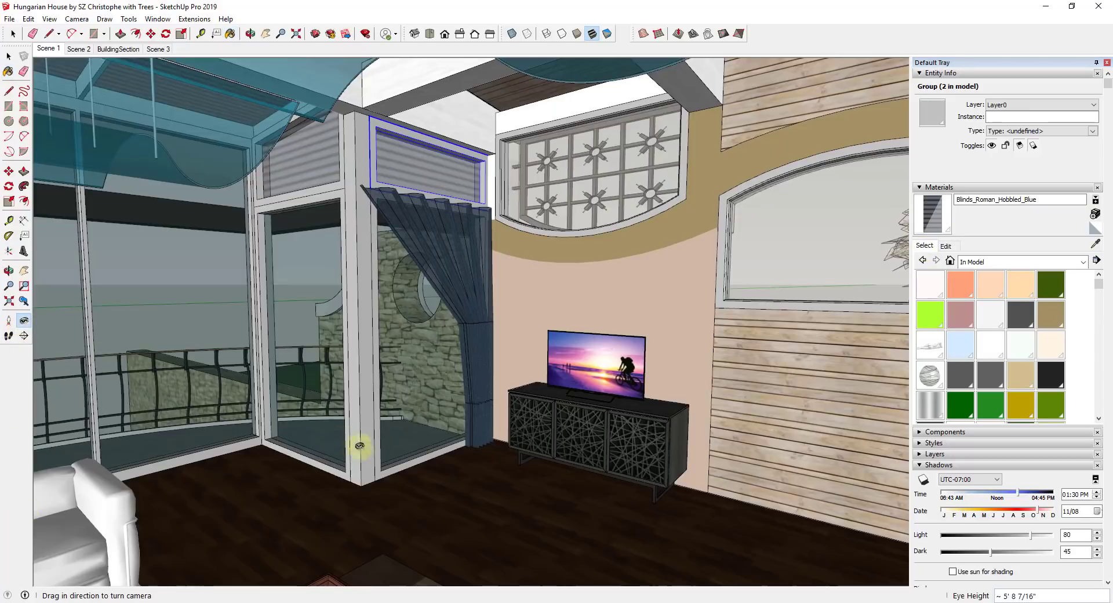
{"action": "left_click_drag", "start_coordinate": [363, 447], "coordinate": [286, 317]}
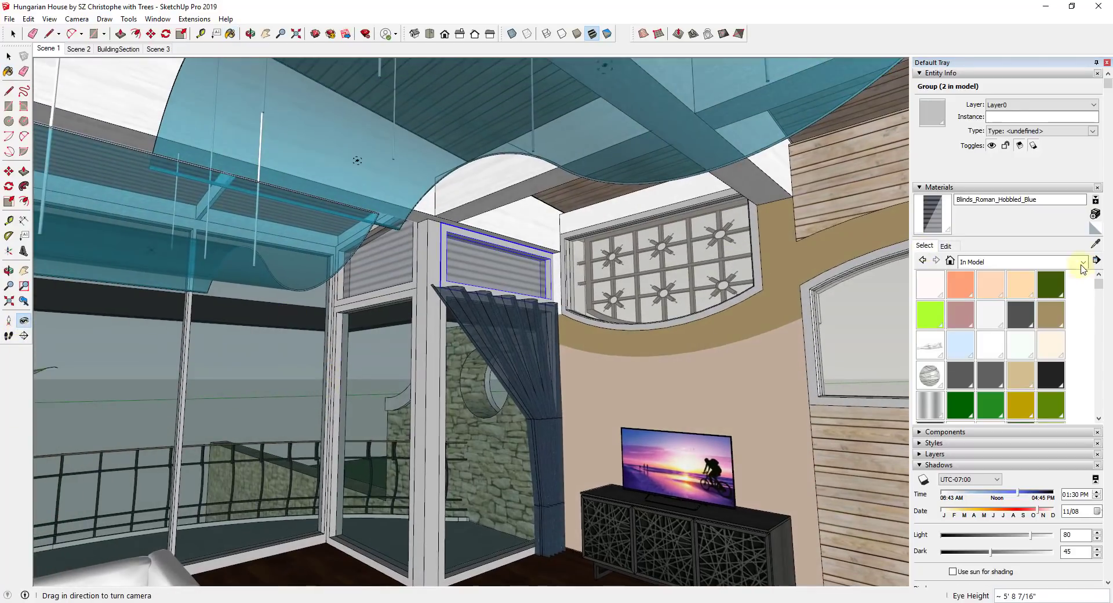
{"action": "key", "text": "b"}
{"action": "left_click", "coordinate": [308, 131], "text": "alt"}
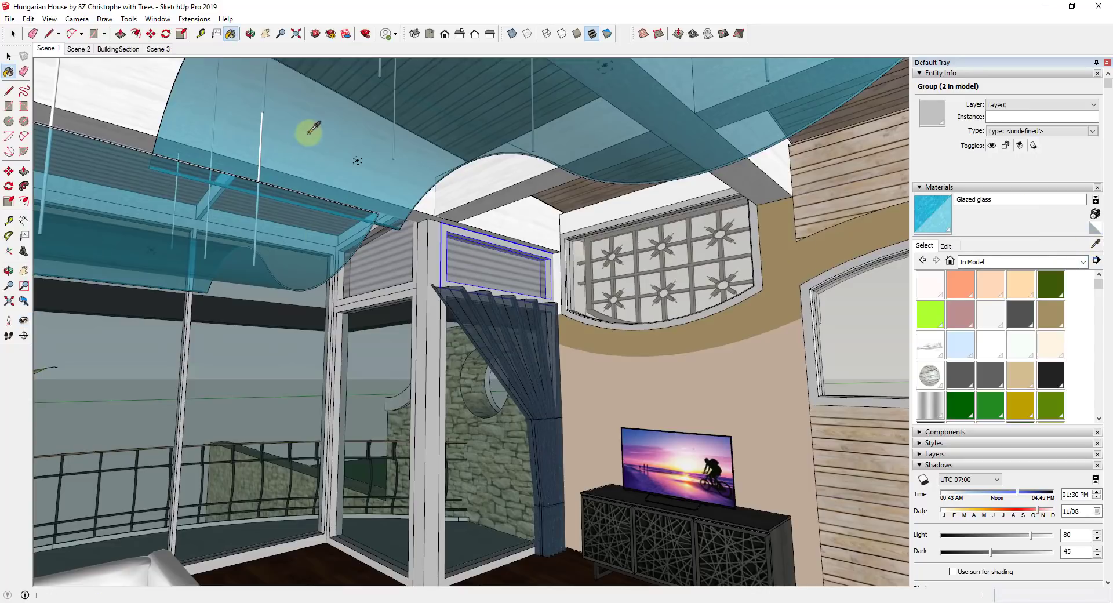
{"action": "left_click", "coordinate": [321, 126]}
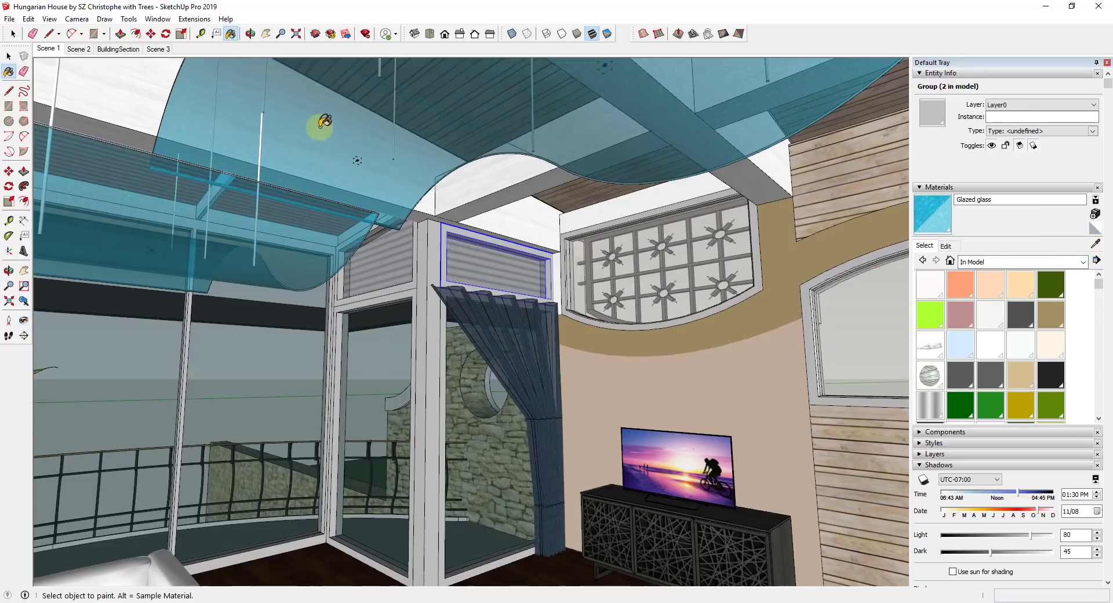
{"action": "left_click", "coordinate": [945, 246]}
{"action": "left_click", "coordinate": [974, 427]}
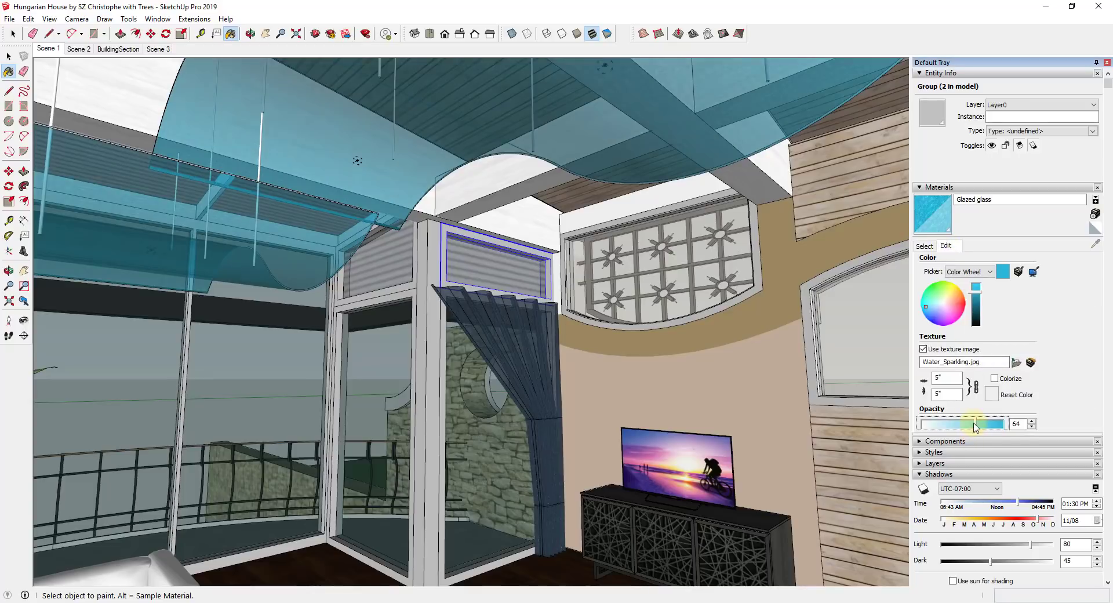
{"action": "left_click_drag", "start_coordinate": [979, 427], "coordinate": [1000, 428]}
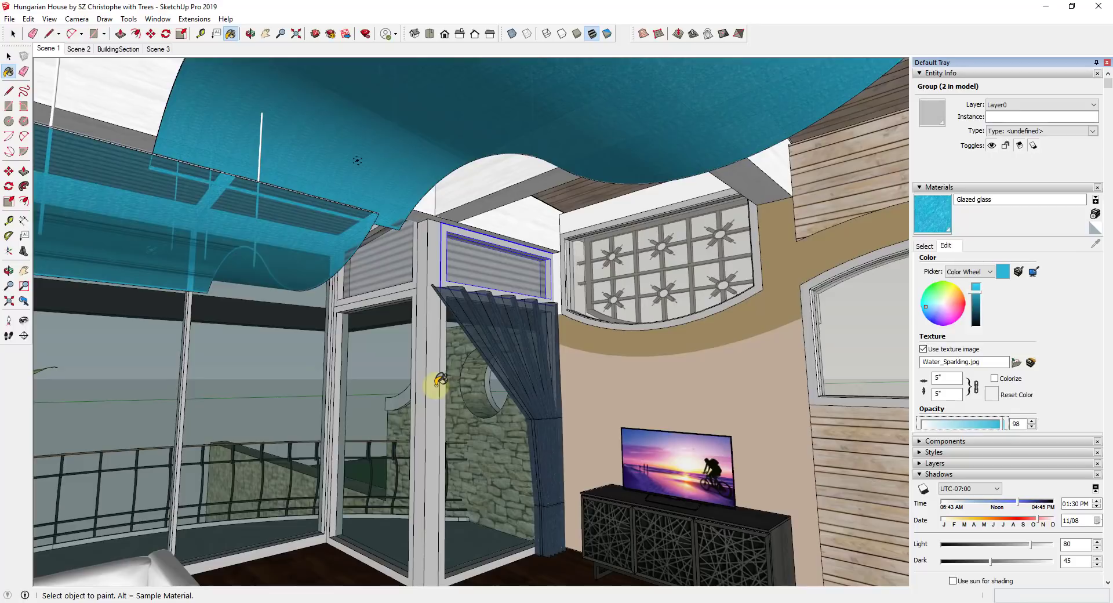
{"action": "scroll", "coordinate": [439, 383], "scroll_direction": "up", "scroll_amount": 4}
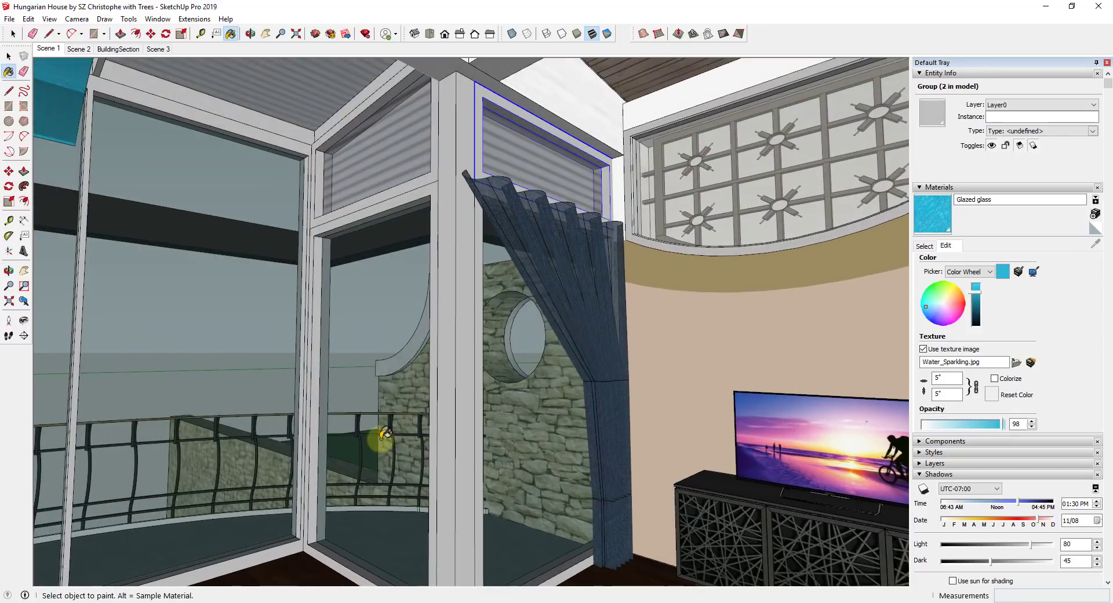
- Select the inner door frame group containing the glass
{"action": "key", "text": "space"}
{"action": "left_click", "coordinate": [381, 430]}
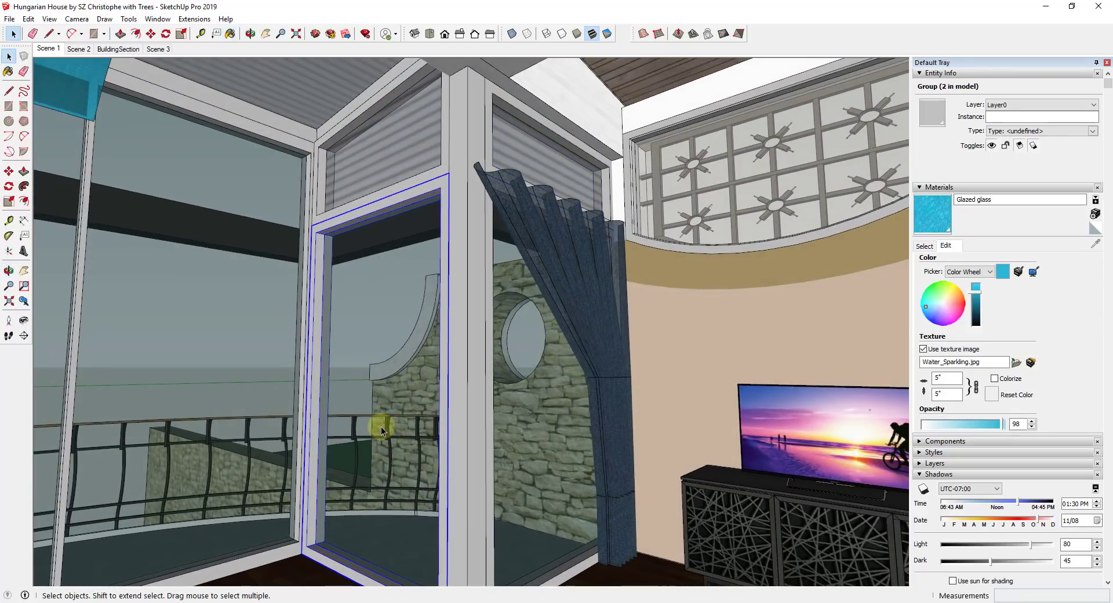
{"action": "double_click", "coordinate": [359, 354]}
{"action": "left_click", "coordinate": [363, 325]}
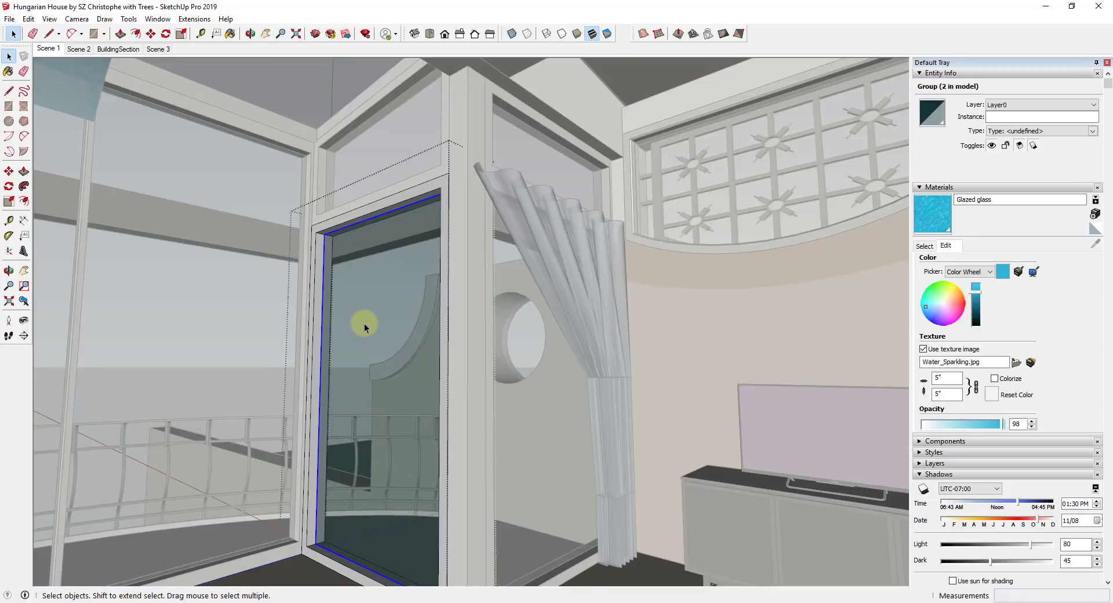
- Paint the doorway glass solid purple with Color 304 from the Colors collection
{"action": "left_click", "coordinate": [925, 246]}
{"action": "left_click", "coordinate": [985, 261]}
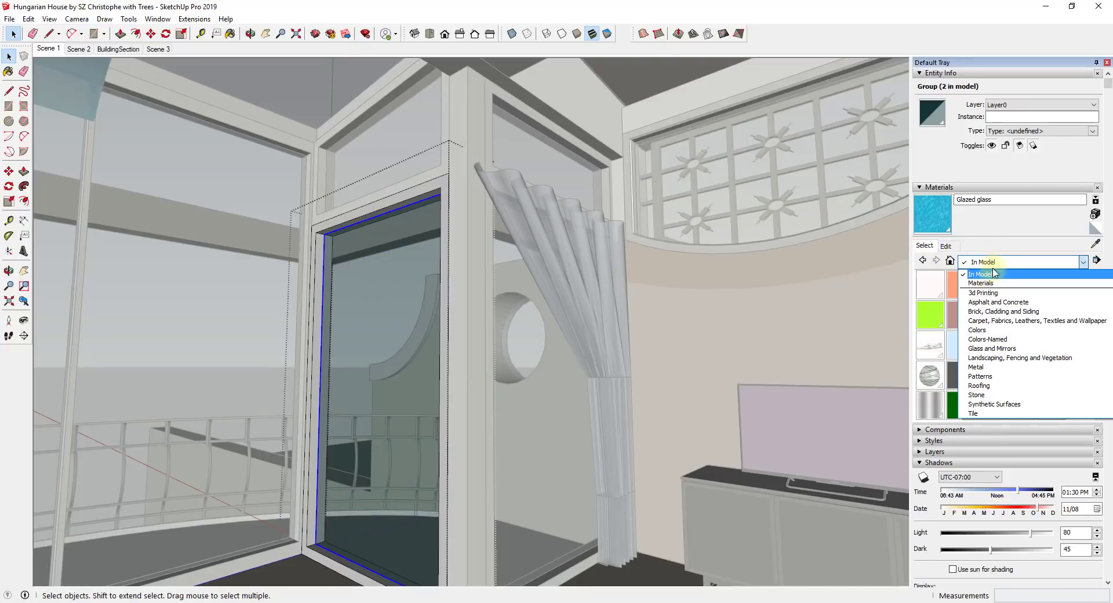
{"action": "left_click", "coordinate": [979, 329]}
{"action": "scroll", "coordinate": [969, 362], "scroll_direction": "down", "scroll_amount": 3}
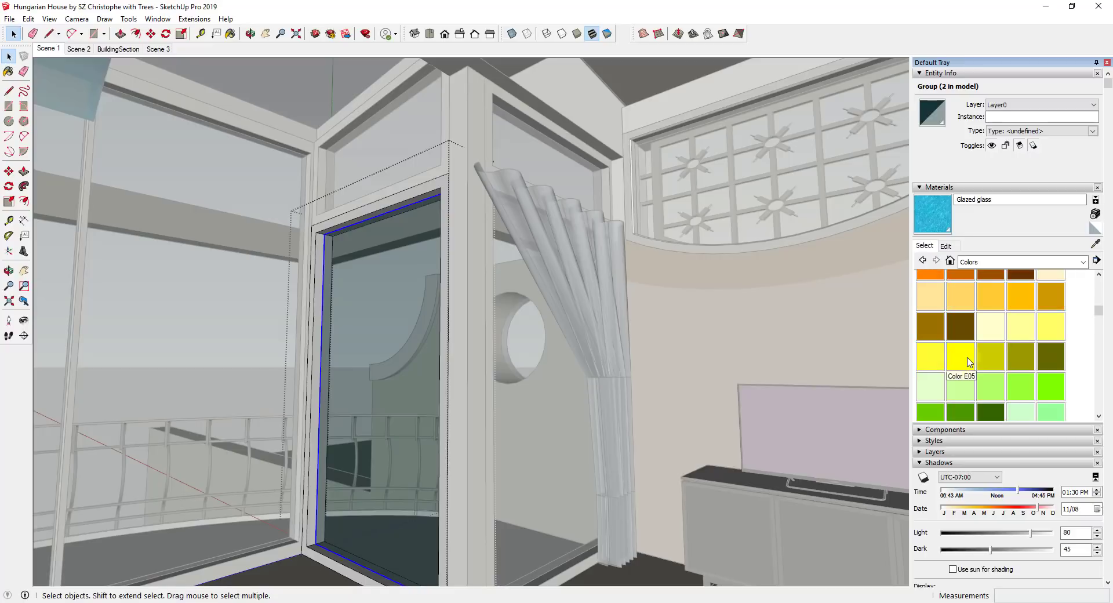
{"action": "scroll", "coordinate": [969, 366], "scroll_direction": "down", "scroll_amount": 4}
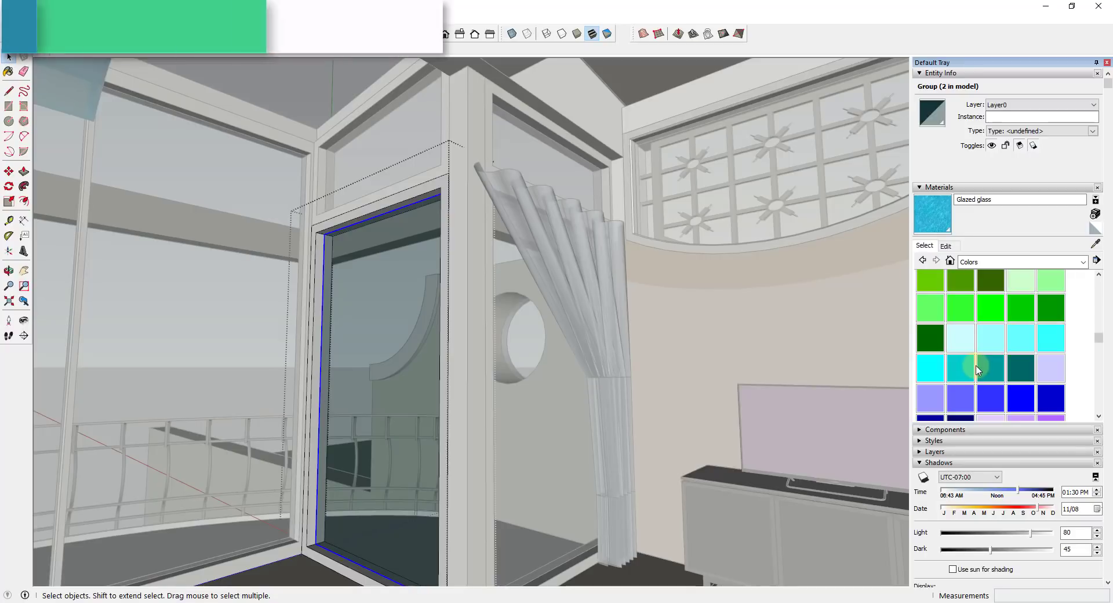
{"action": "scroll", "coordinate": [983, 381], "scroll_direction": "down", "scroll_amount": 4}
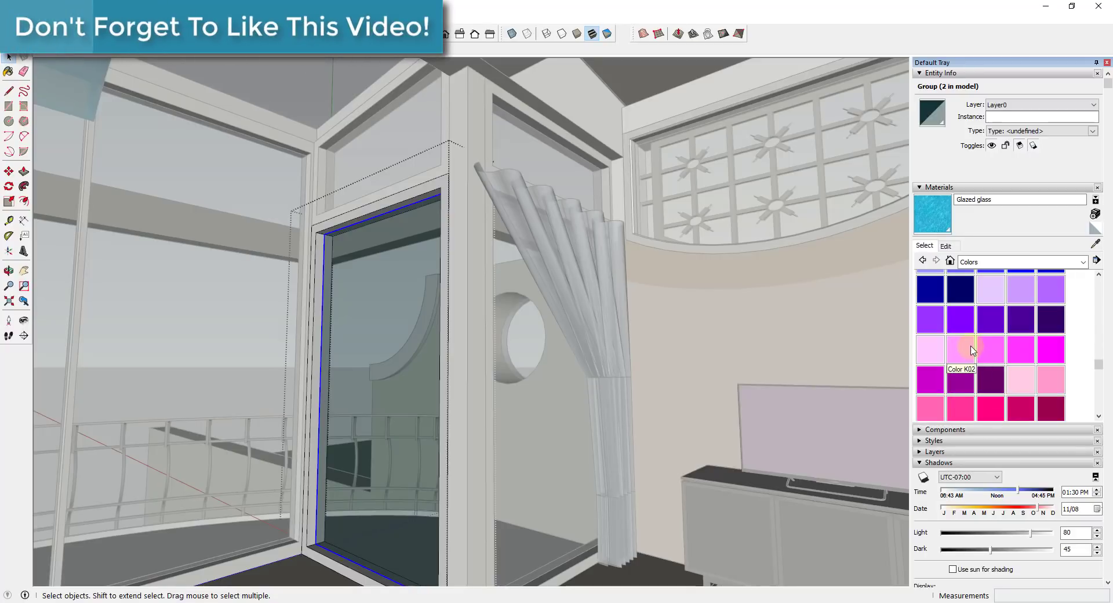
{"action": "scroll", "coordinate": [976, 348], "scroll_direction": "up", "scroll_amount": 2}
{"action": "left_click", "coordinate": [930, 389]}
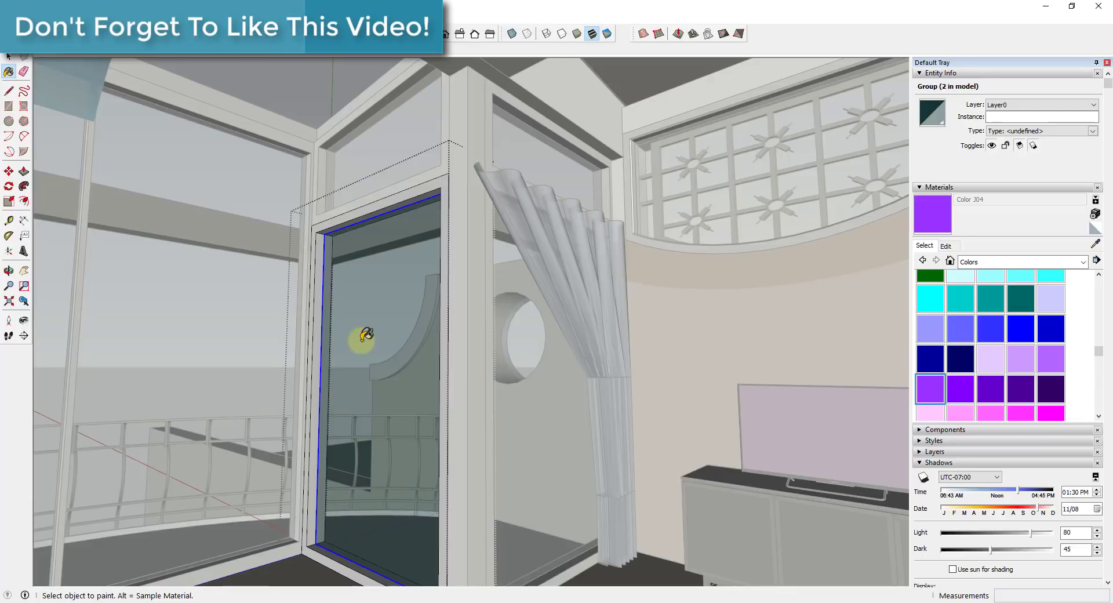
{"action": "left_click", "coordinate": [380, 309]}
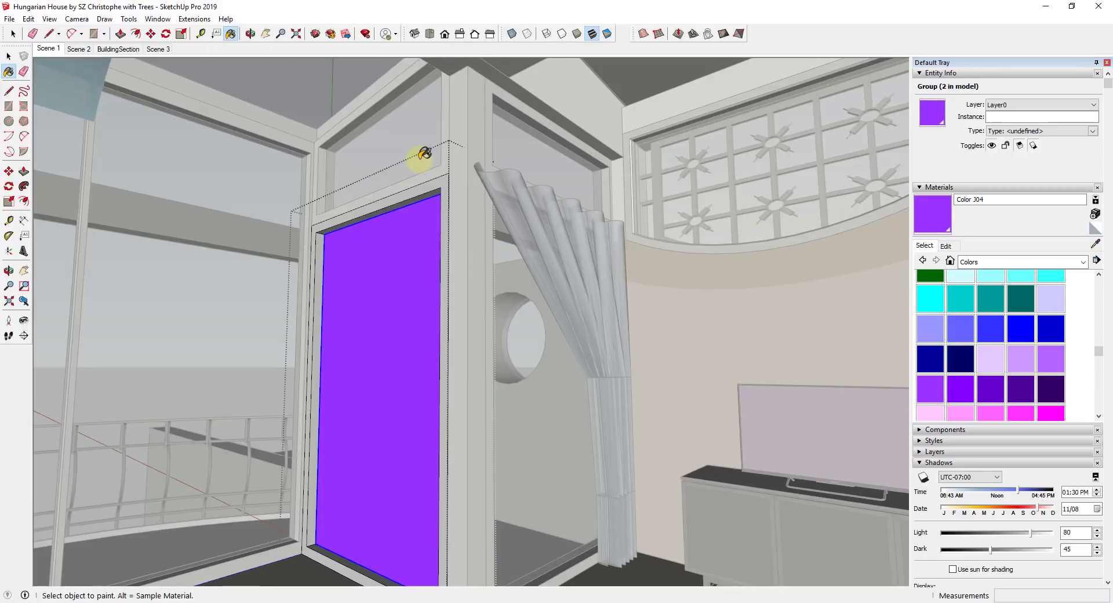
- Orbit and zoom the view closer to the purple door
{"action": "middle_click_drag", "start_coordinate": [422, 154], "coordinate": [398, 430]}
{"action": "scroll", "coordinate": [406, 400], "scroll_direction": "up", "scroll_amount": 2}
{"action": "mouse_move", "coordinate": [415, 362]}
{"action": "middle_mouse_down"}
{"action": "mouse_move", "coordinate": [415, 390]}
{"action": "mouse_move", "coordinate": [397, 353]}
{"action": "middle_mouse_up"}
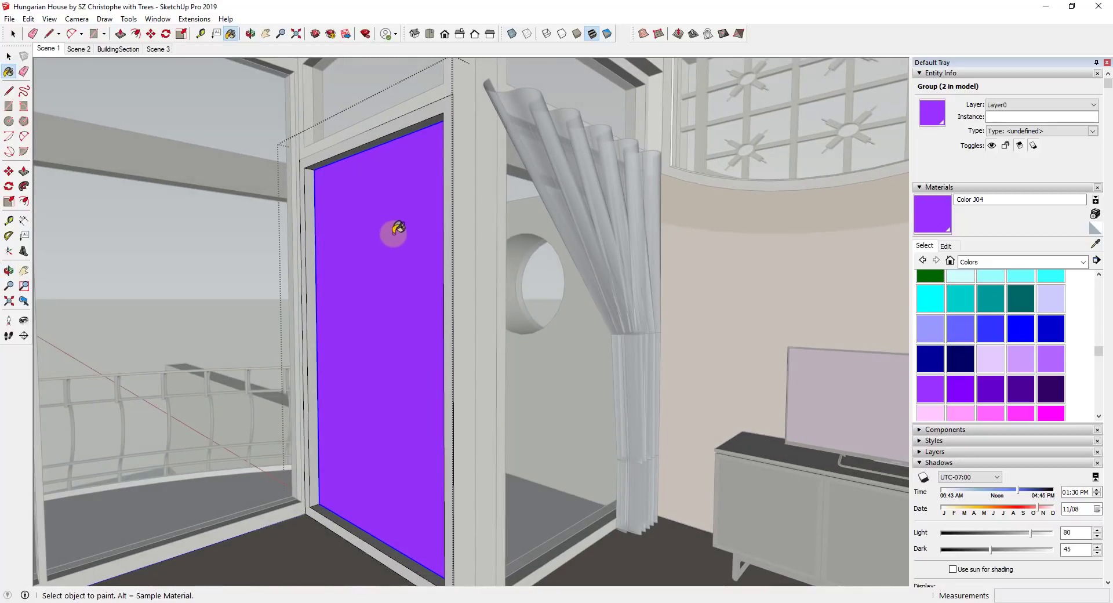
- Drop Color 304's opacity to 22 and deselect so the stone wall shows through
{"action": "left_click", "coordinate": [945, 246]}
{"action": "left_click_drag", "start_coordinate": [979, 427], "coordinate": [942, 430]}
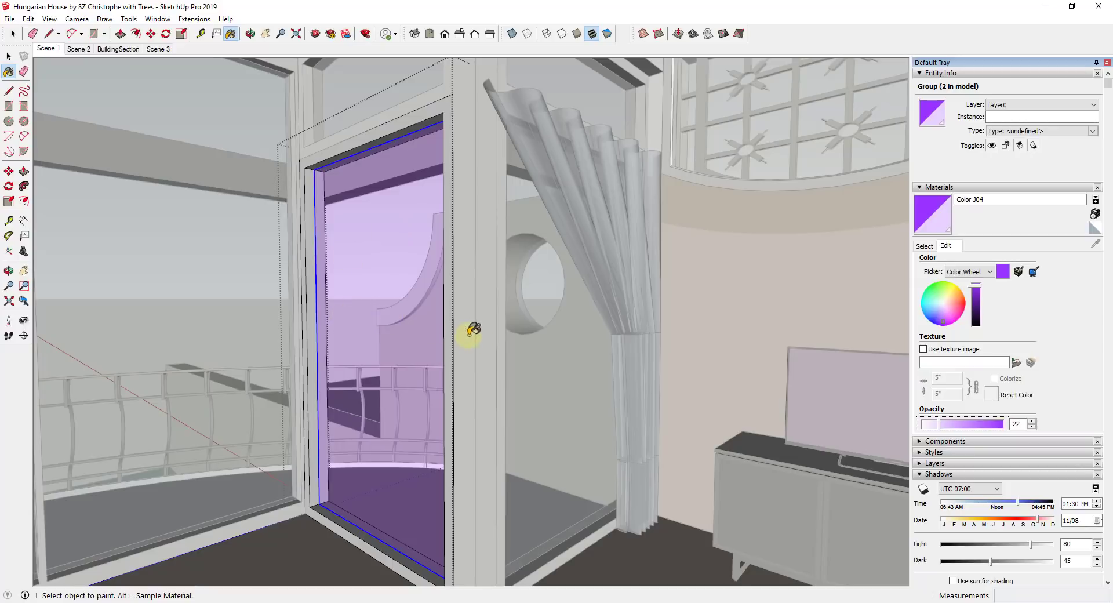
{"action": "left_click", "coordinate": [541, 336]}
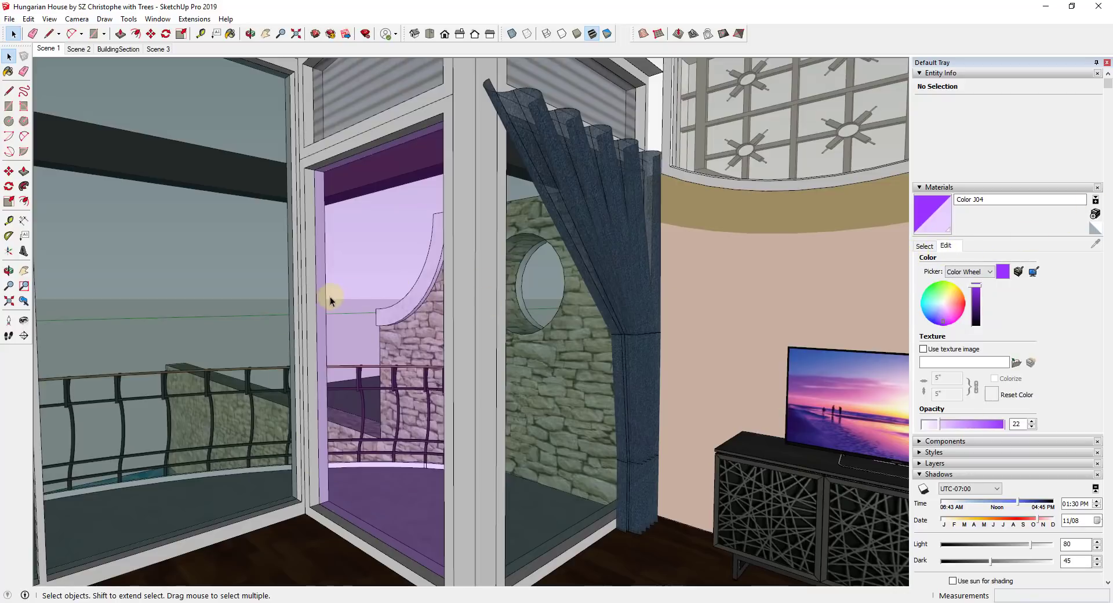
- Paint the door glass group with Ornate Tile 01 from the Tile library at opacity 21
{"action": "double_click", "coordinate": [389, 311]}
{"action": "left_click", "coordinate": [390, 310]}
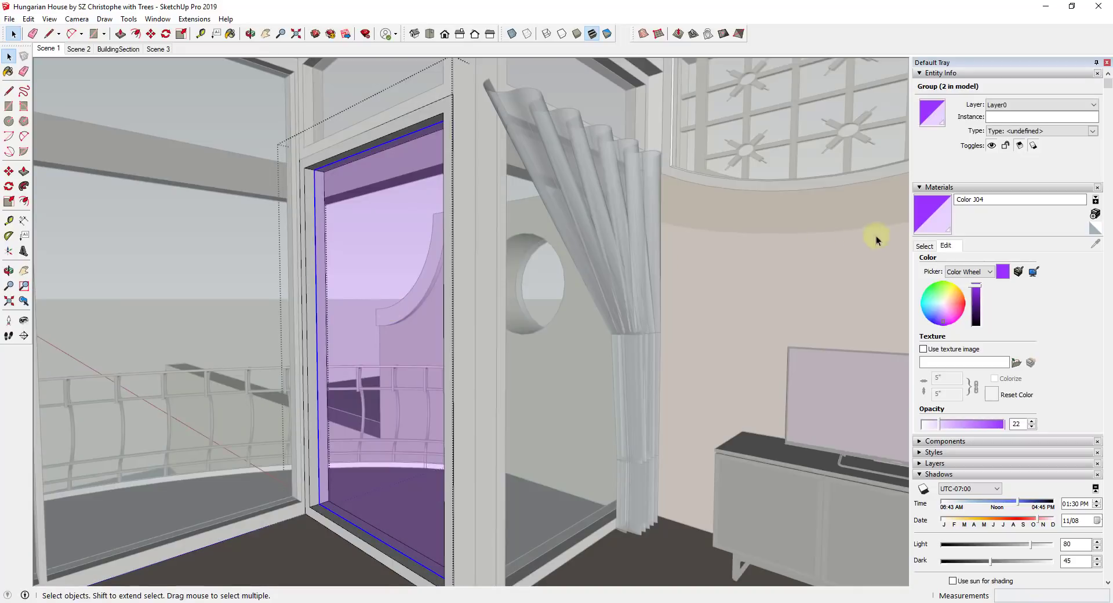
{"action": "left_click", "coordinate": [918, 246]}
{"action": "left_click", "coordinate": [993, 262]}
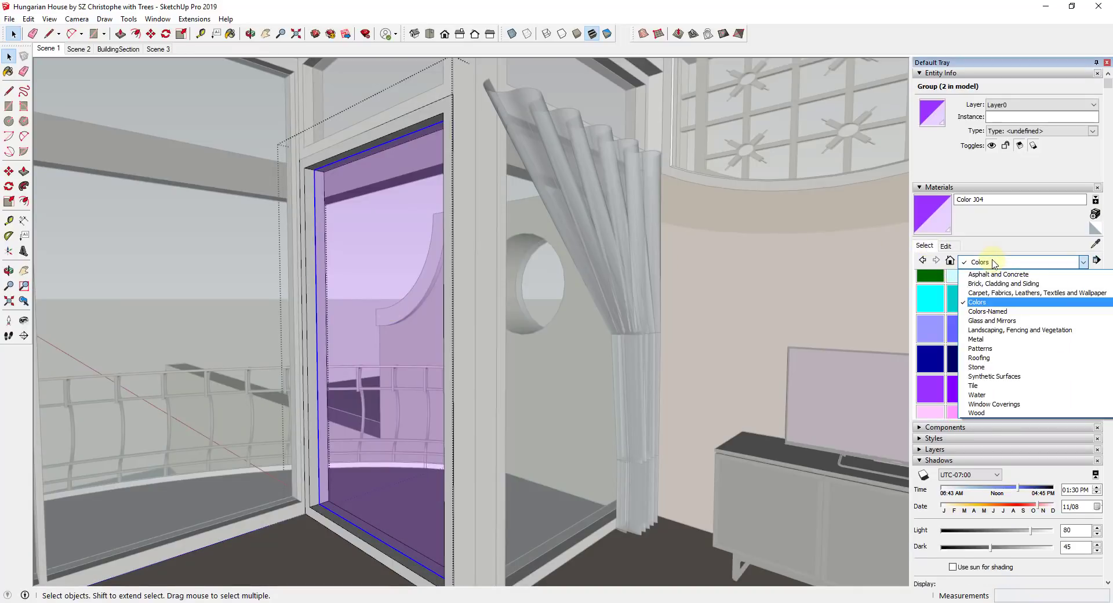
{"action": "left_click", "coordinate": [987, 387]}
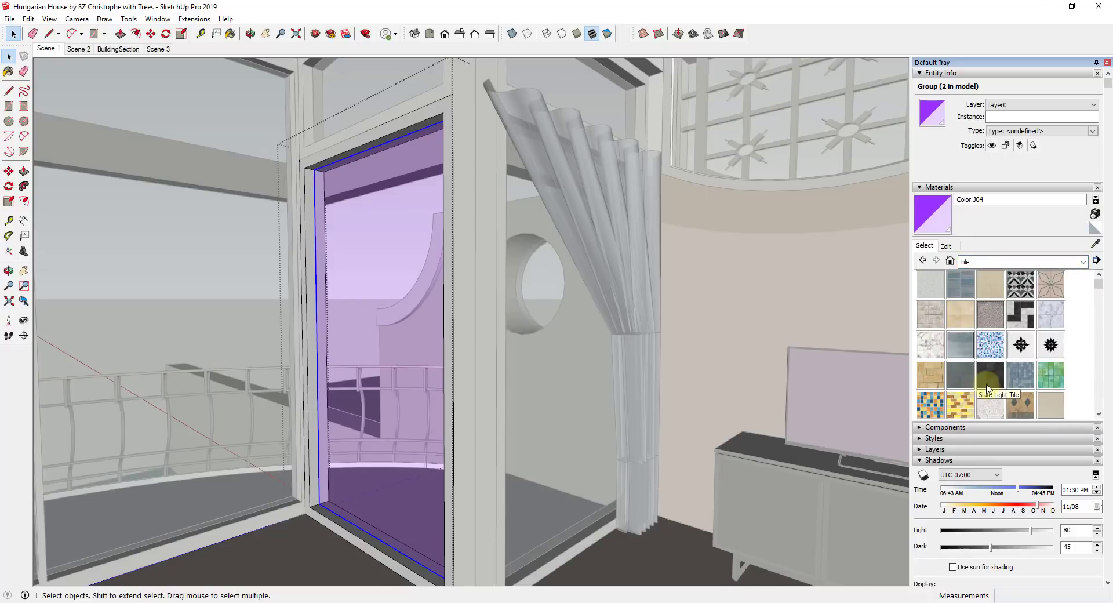
{"action": "left_click", "coordinate": [1020, 345]}
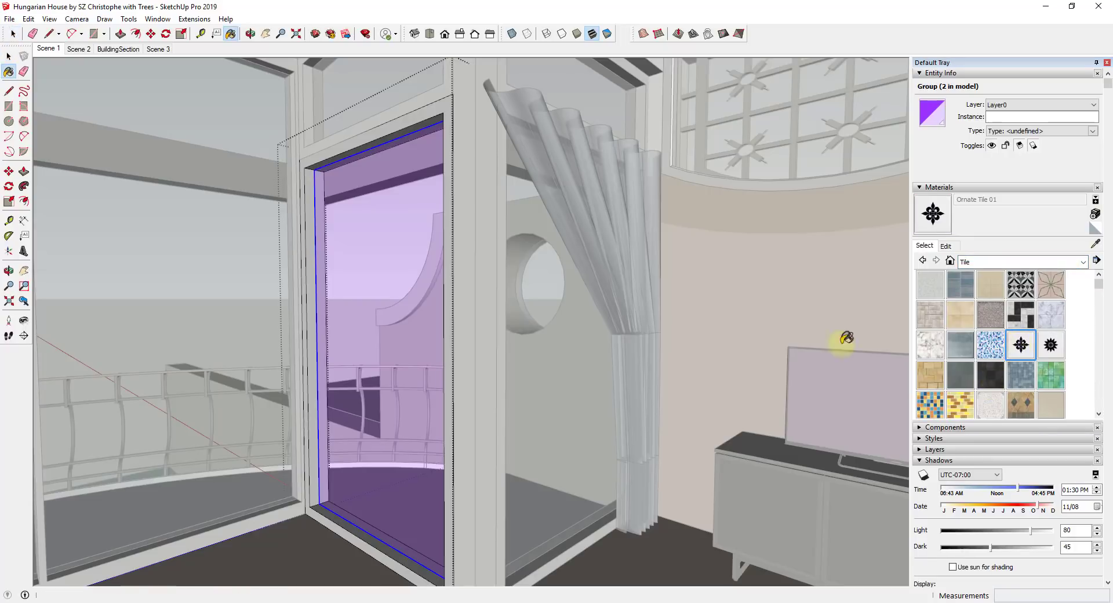
{"action": "left_click", "coordinate": [396, 259]}
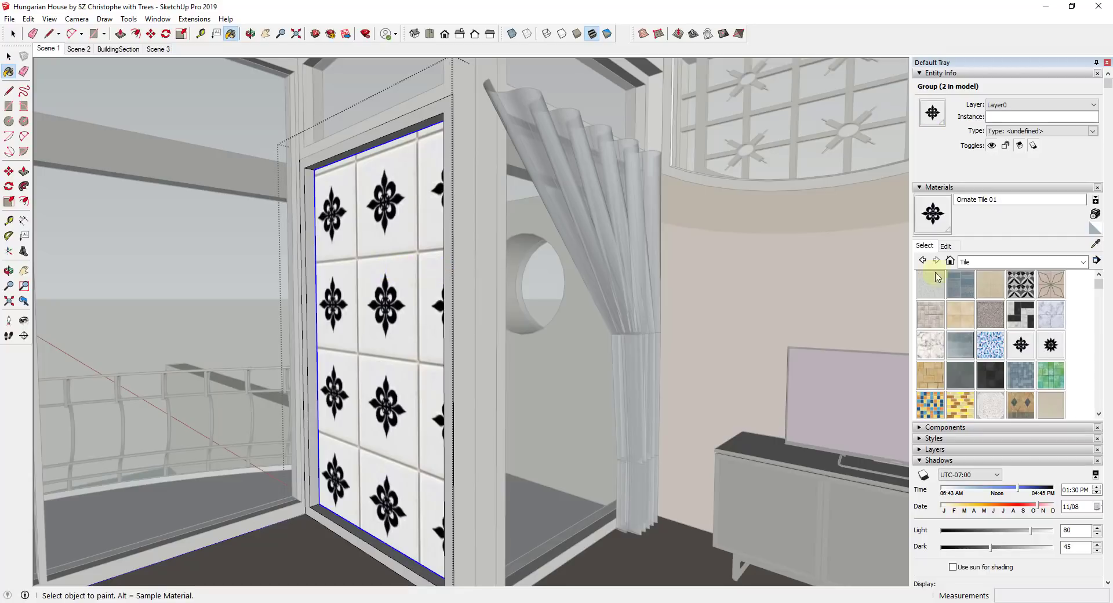
{"action": "left_click", "coordinate": [945, 246]}
{"action": "left_click_drag", "start_coordinate": [989, 425], "coordinate": [945, 429]}
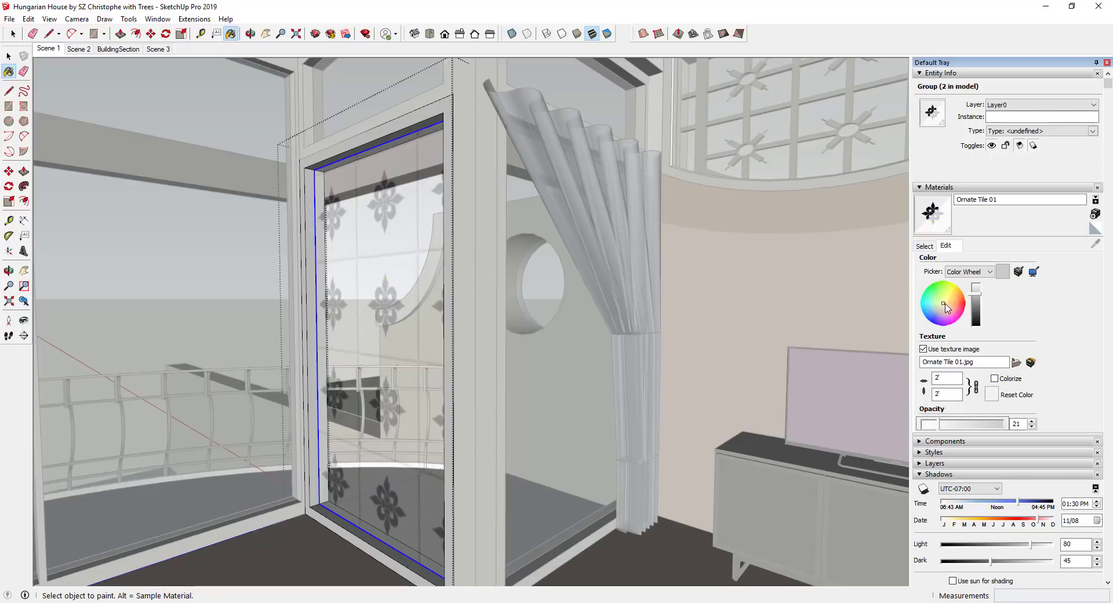
- Colorize Ornate Tile 01 with a blue-purple tint and set its opacity to 25
{"action": "left_click", "coordinate": [994, 379]}
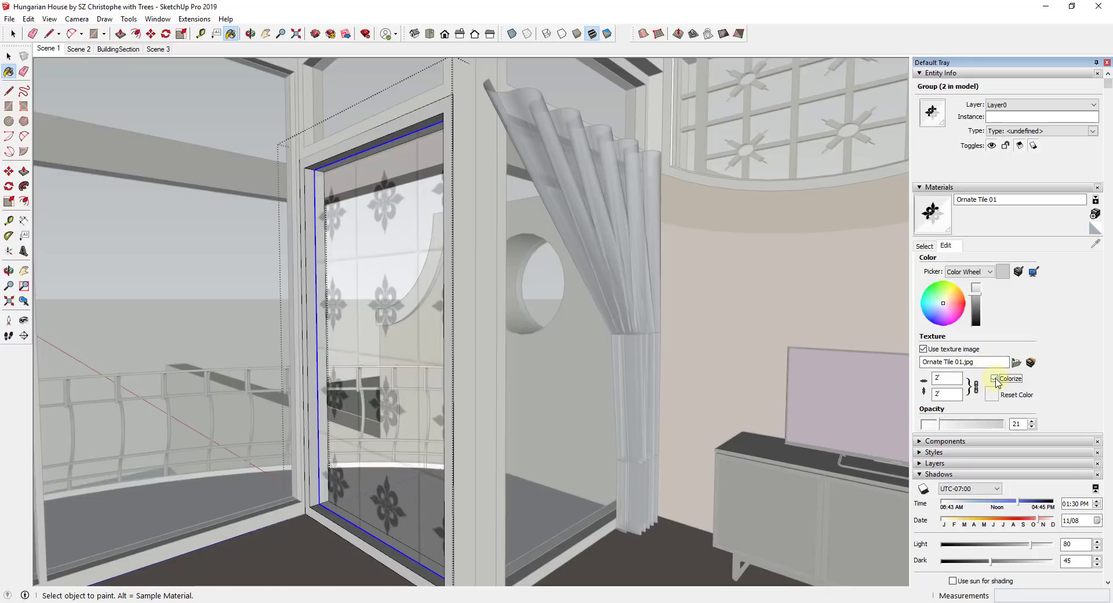
{"action": "mouse_move", "coordinate": [944, 304]}
{"action": "left_mouse_down"}
{"action": "mouse_move", "coordinate": [928, 307]}
{"action": "mouse_move", "coordinate": [942, 298]}
{"action": "mouse_move", "coordinate": [940, 320]}
{"action": "left_mouse_up"}
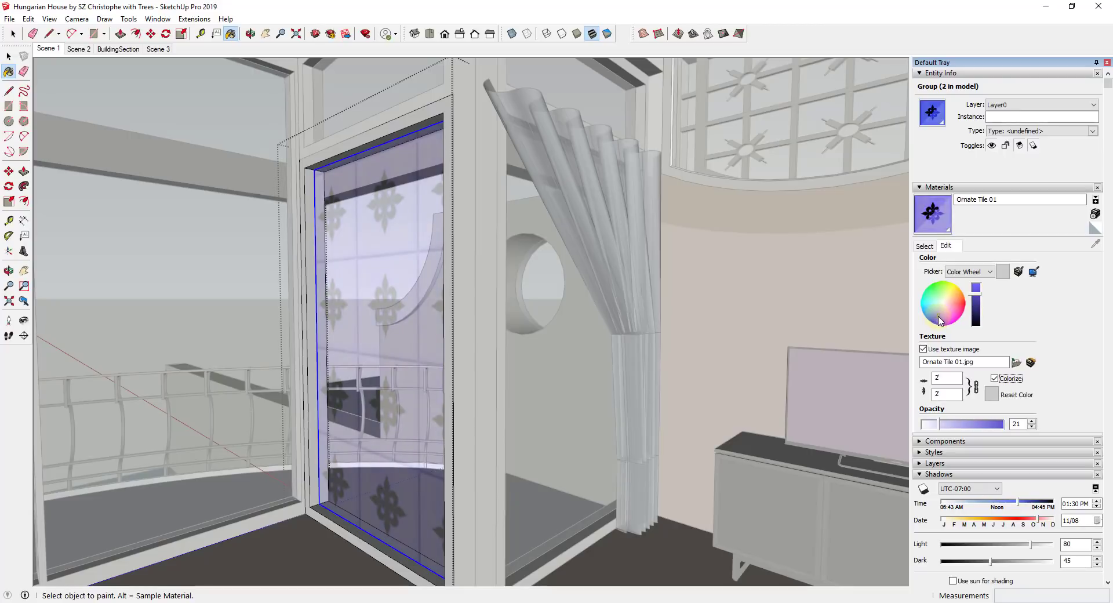
{"action": "left_click_drag", "start_coordinate": [939, 428], "coordinate": [948, 425]}
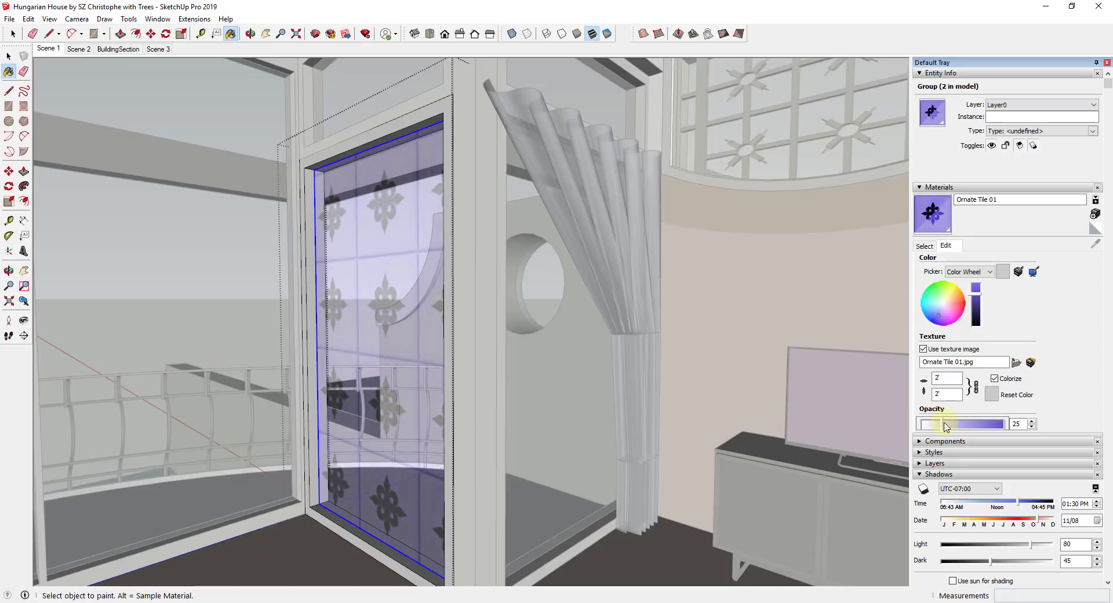
- Leave the door group and repaint the whole glass group with the Default material
{"action": "right_click", "coordinate": [389, 300]}
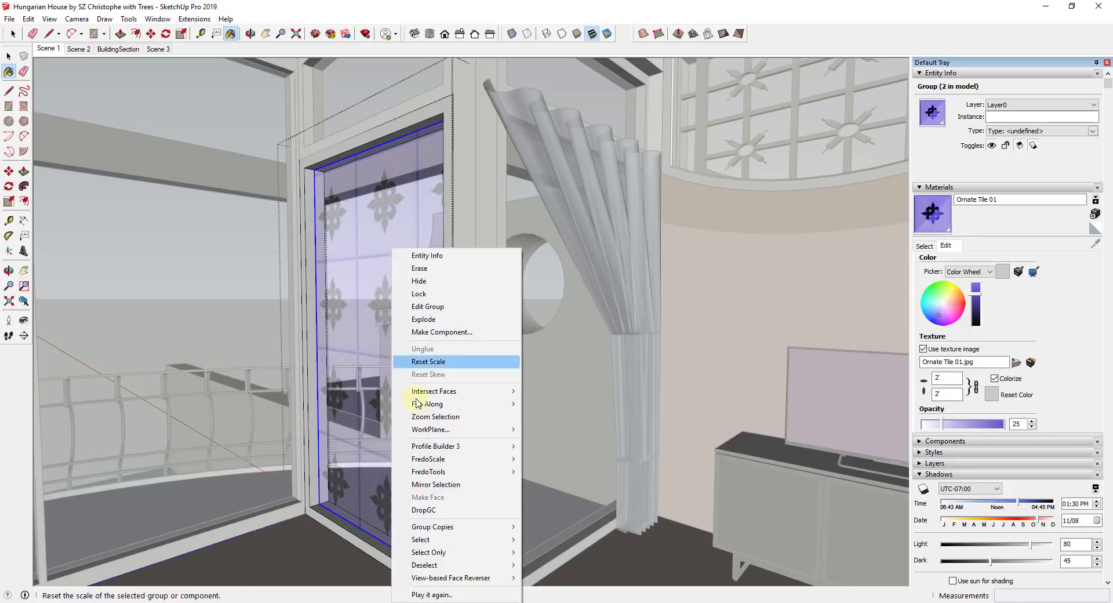
{"action": "left_click", "coordinate": [365, 305]}
{"action": "key", "text": "space"}
{"action": "triple_click", "coordinate": [374, 293]}
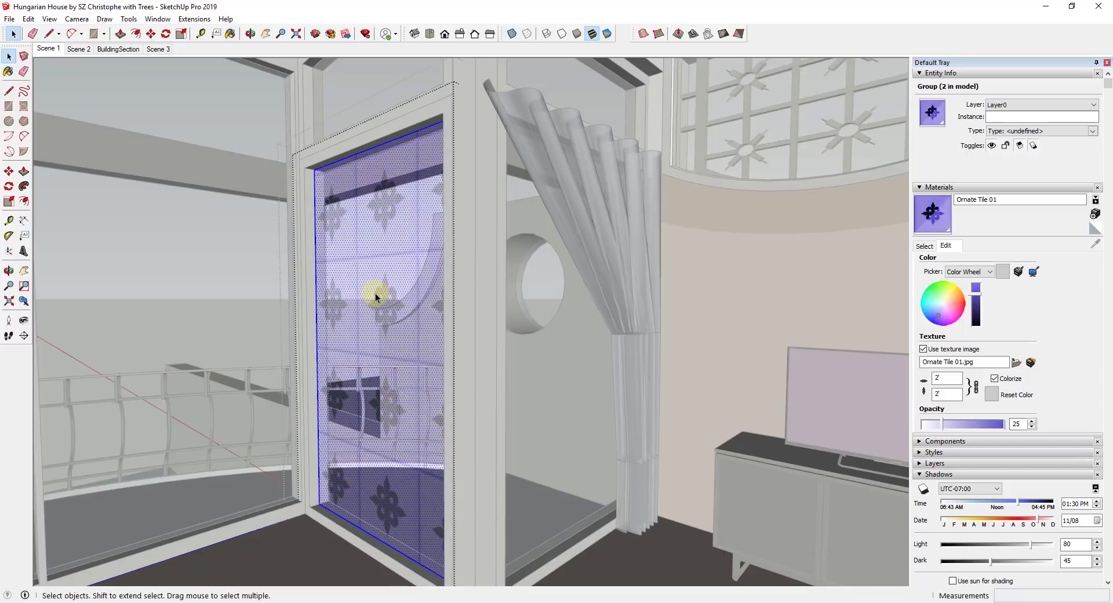
{"action": "left_click", "coordinate": [926, 246]}
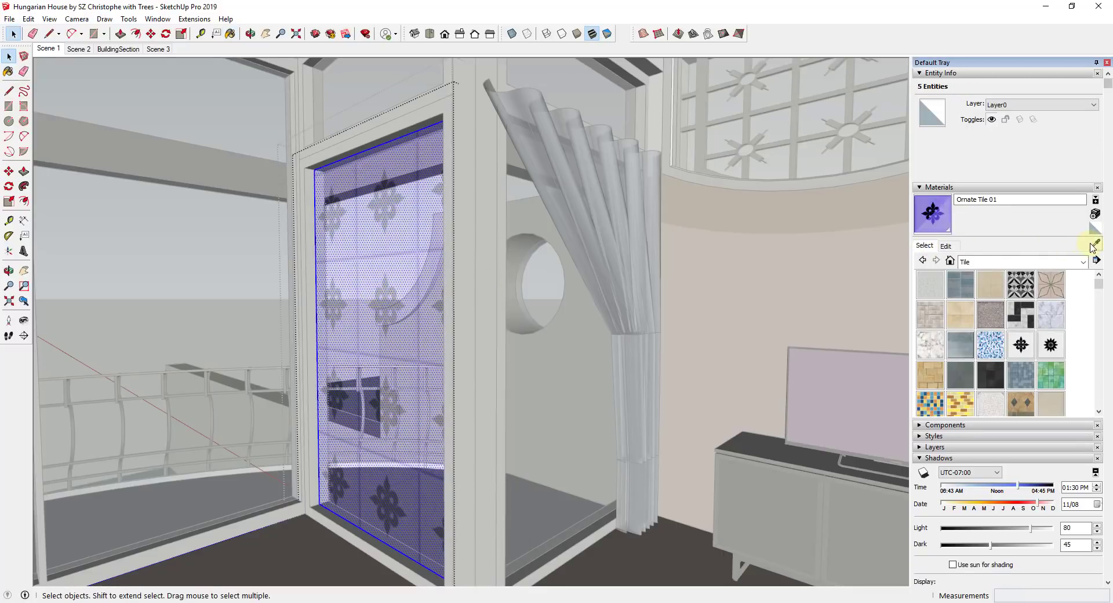
{"action": "key", "text": "b"}
{"action": "key", "text": "space"}
{"action": "left_click", "coordinate": [494, 288]}
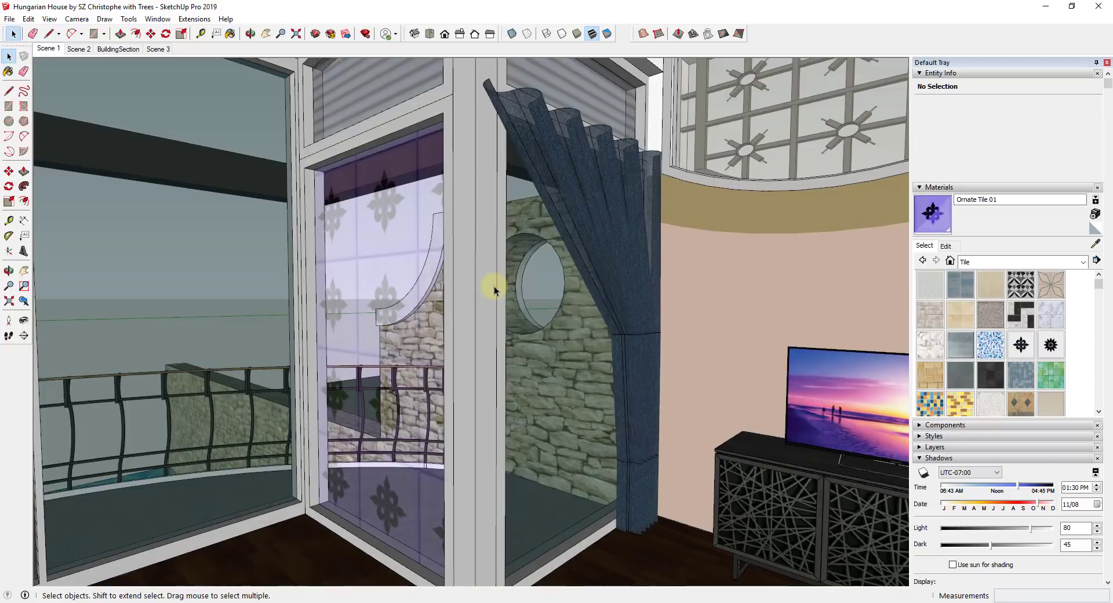
{"action": "left_click", "coordinate": [405, 292]}
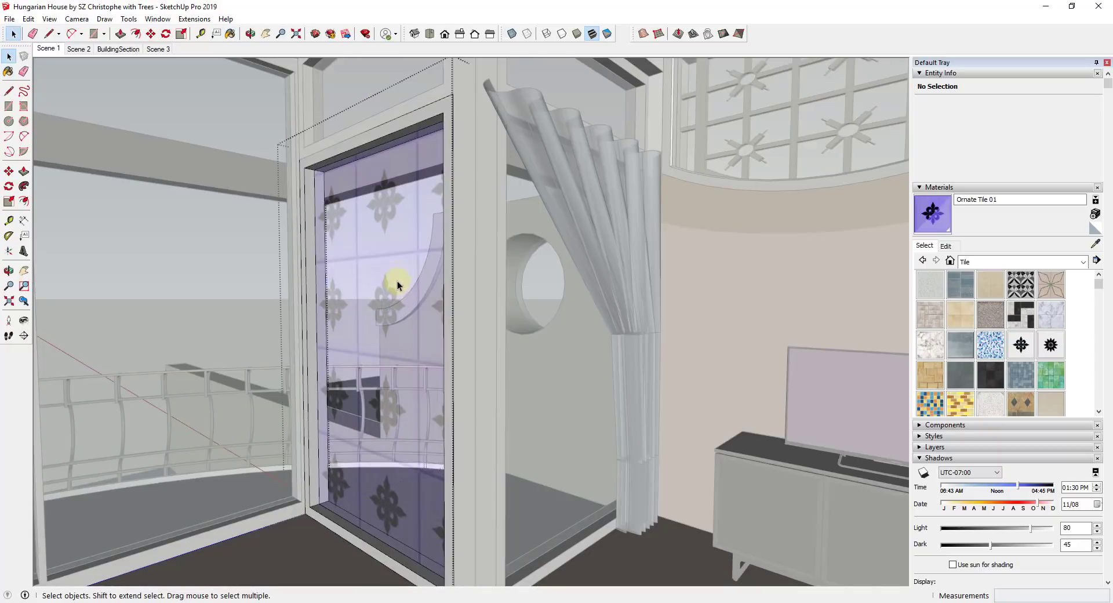
{"action": "left_click", "coordinate": [1095, 227]}
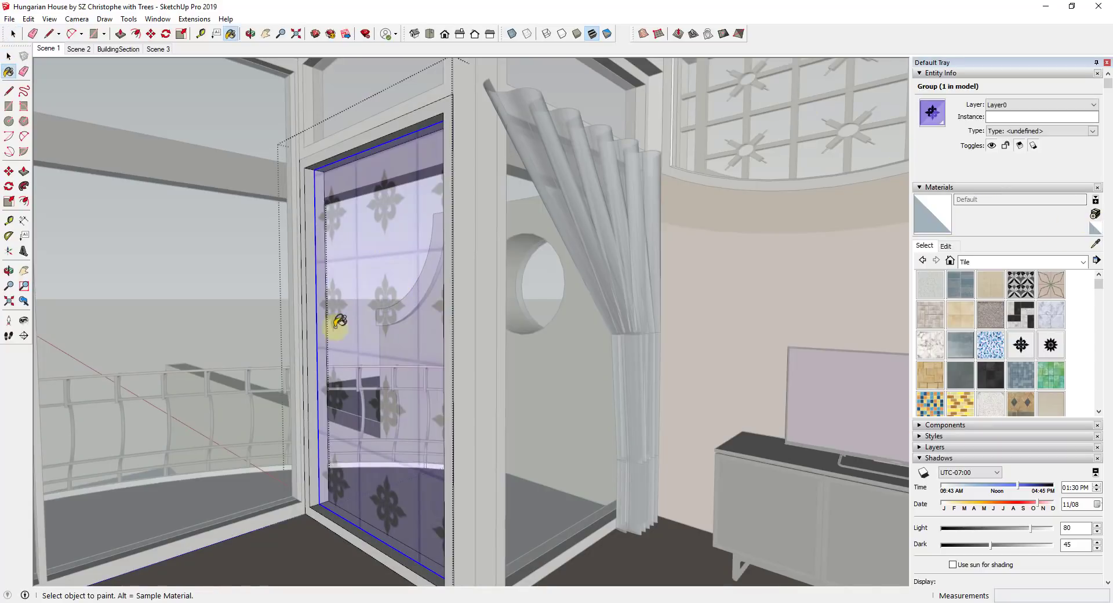
{"action": "left_click", "coordinate": [415, 239]}
{"action": "key", "text": "space"}
- Inside the group, paint the glass face with Ornate Tile 01 from the In Model materials
{"action": "double_click", "coordinate": [353, 260]}
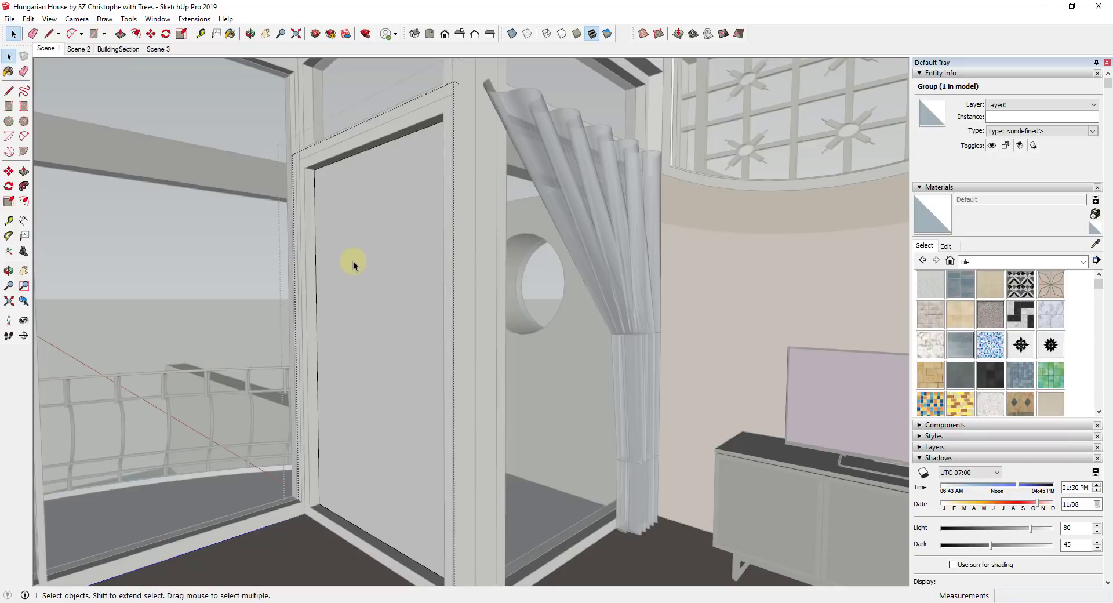
{"action": "left_click", "coordinate": [392, 245]}
{"action": "double_click", "coordinate": [392, 244]}
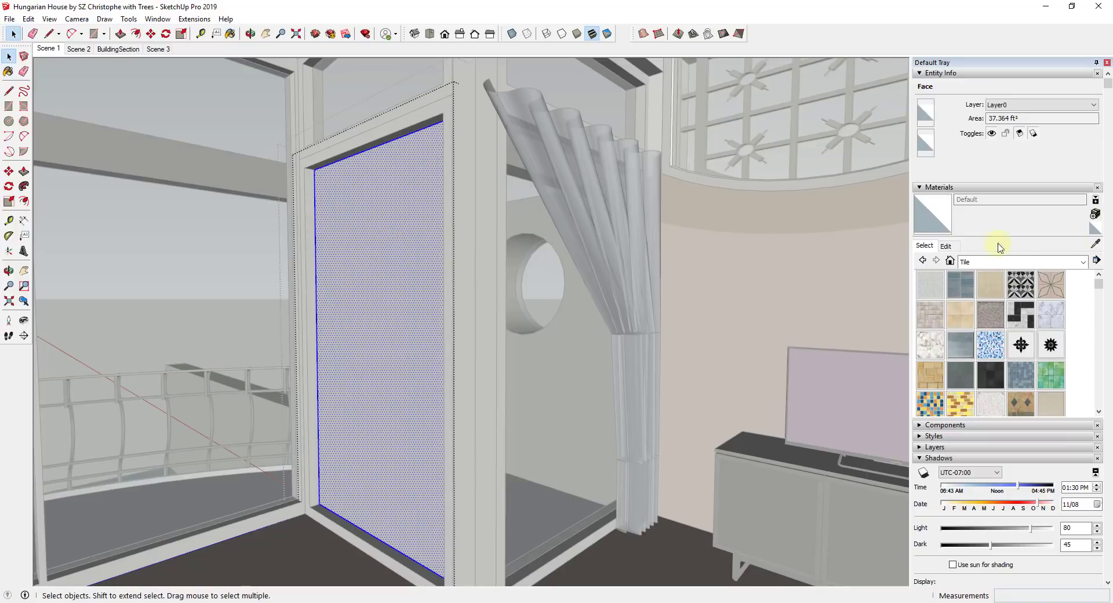
{"action": "left_click", "coordinate": [979, 261]}
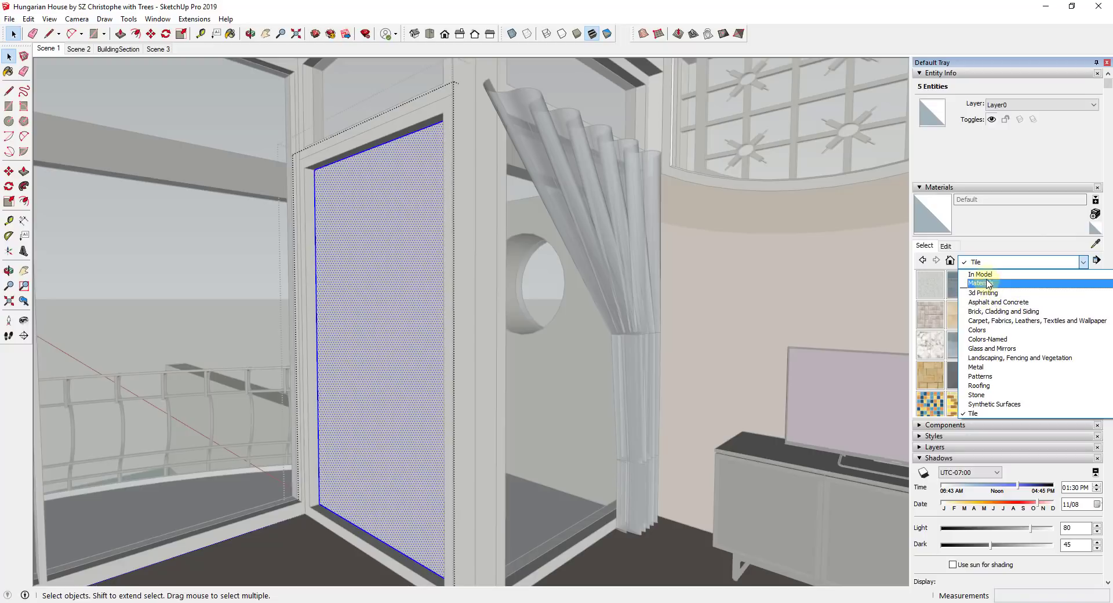
{"action": "left_click", "coordinate": [983, 276]}
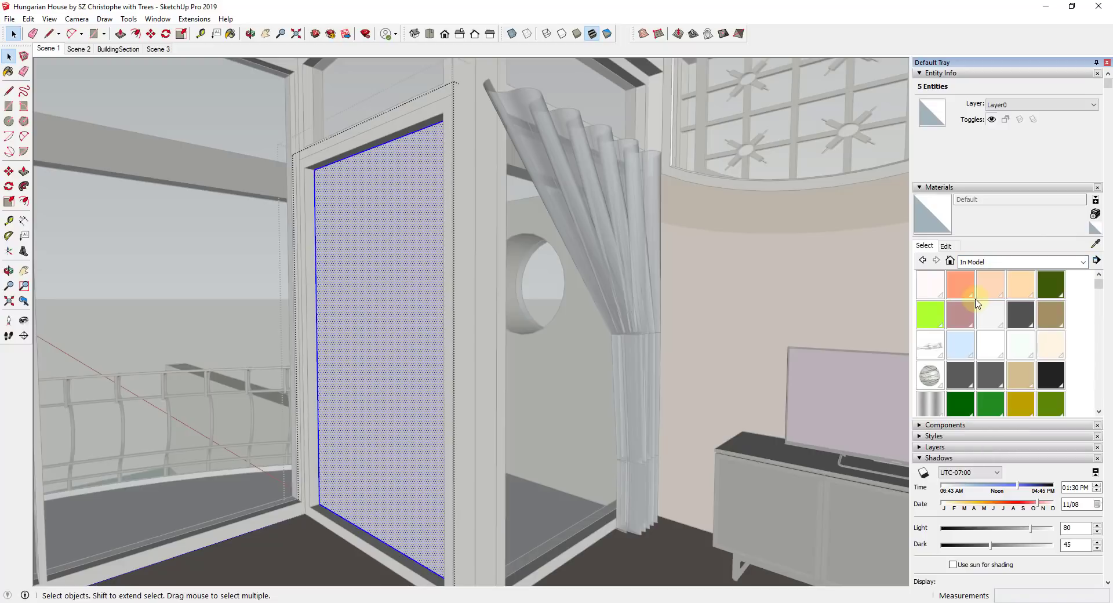
{"action": "scroll", "coordinate": [1038, 353], "scroll_direction": "down", "scroll_amount": 5}
{"action": "scroll", "coordinate": [1041, 357], "scroll_direction": "up", "scroll_amount": 5}
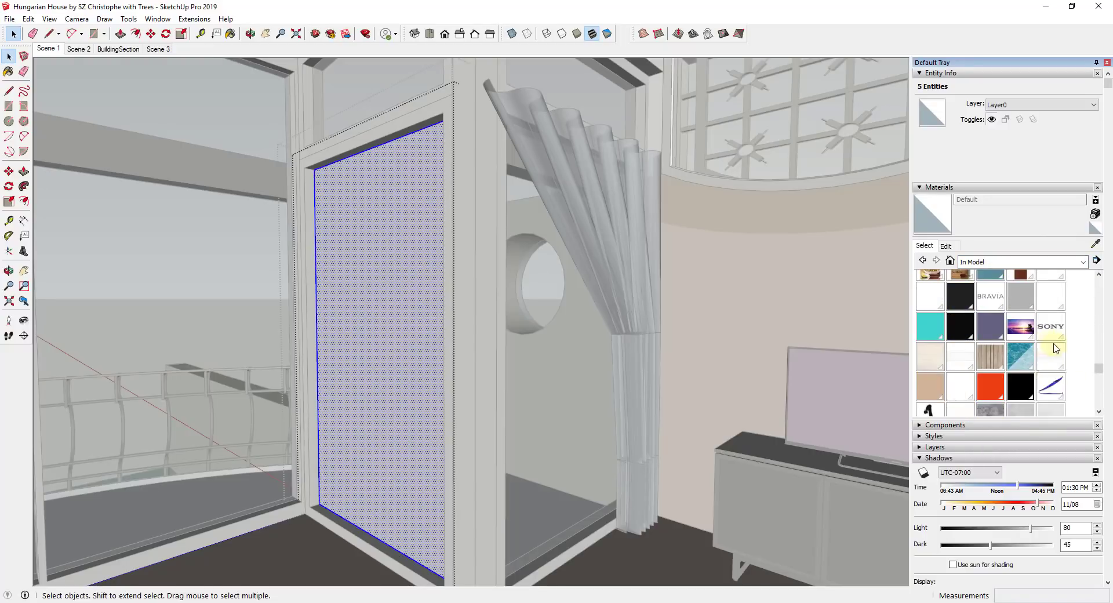
{"action": "left_click", "coordinate": [1050, 362]}
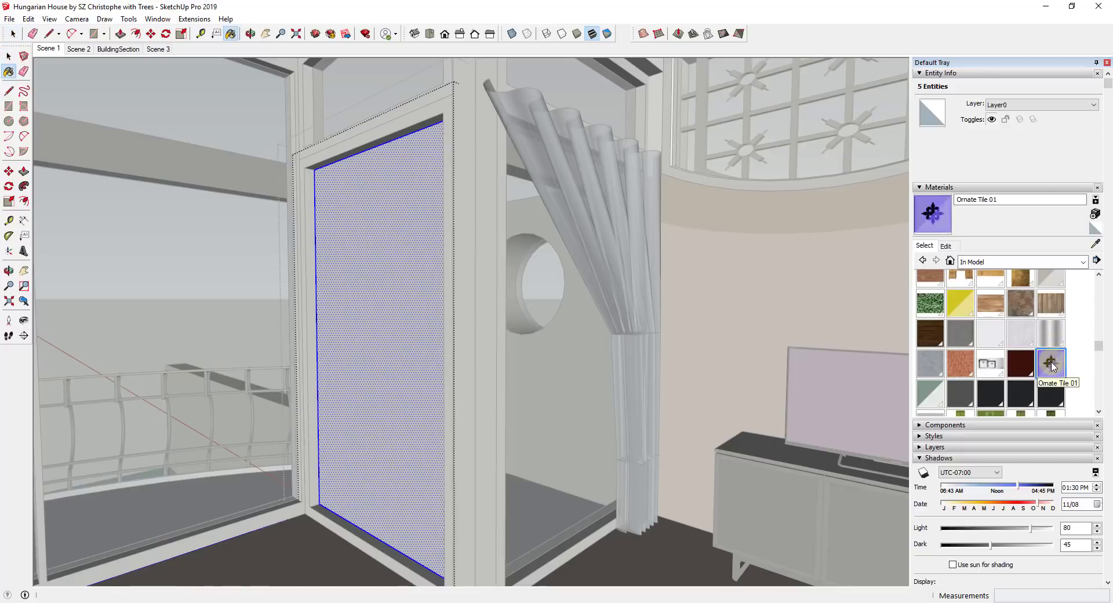
{"action": "left_click", "coordinate": [385, 277]}
- Use Texture > Position to shift the Ornate Tile 01 pattern down and scale it into smaller tiles
{"action": "right_click", "coordinate": [385, 277]}
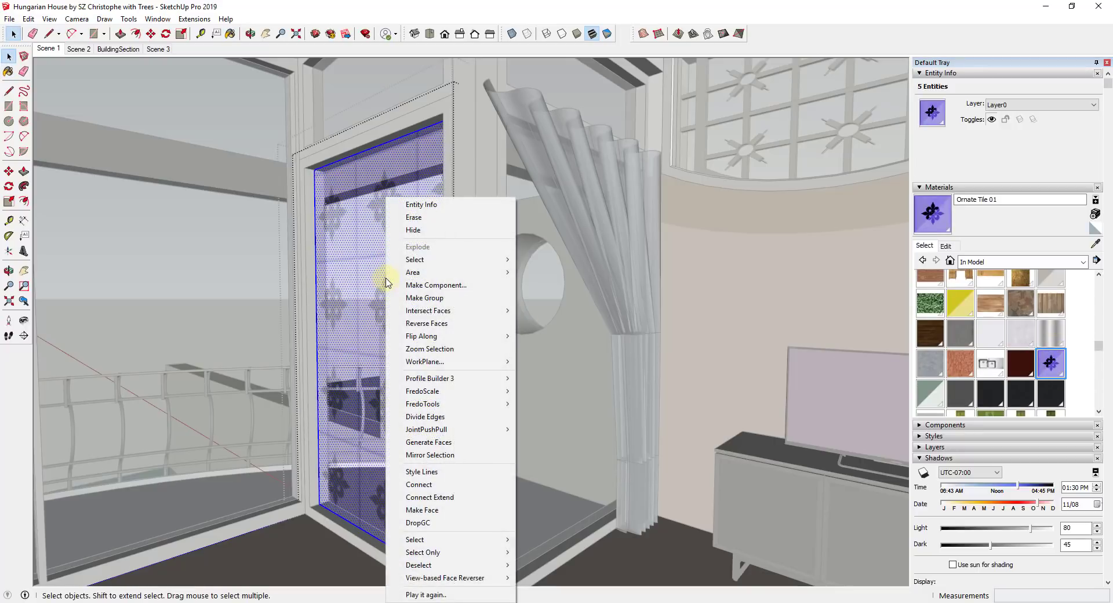
{"action": "left_click", "coordinate": [369, 367]}
{"action": "right_click", "coordinate": [370, 367]}
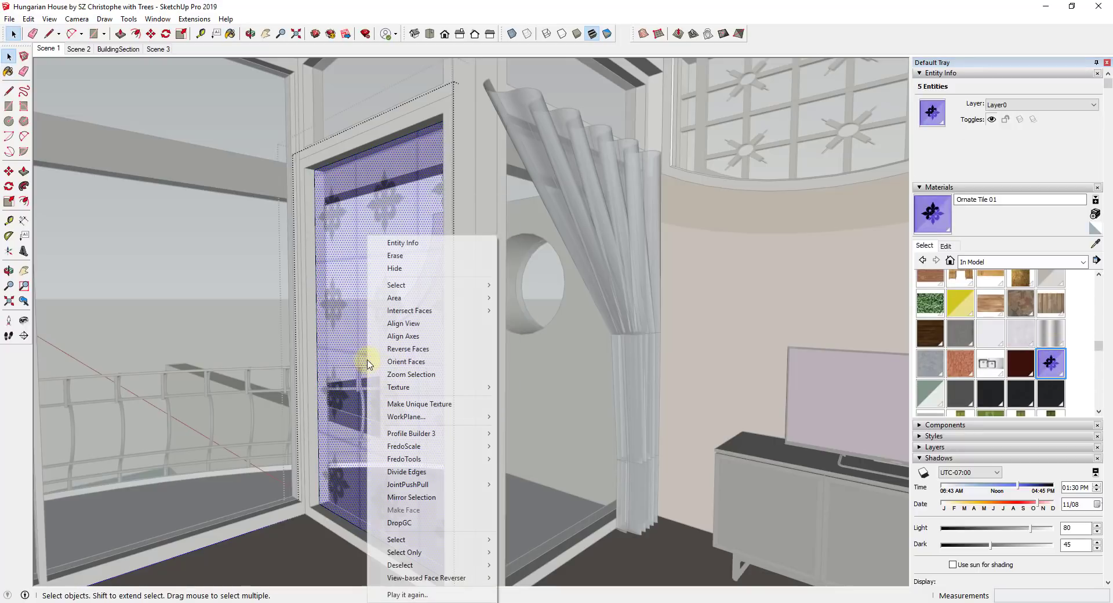
{"action": "mouse_move", "coordinate": [464, 386]}
{"action": "left_click", "coordinate": [527, 387]}
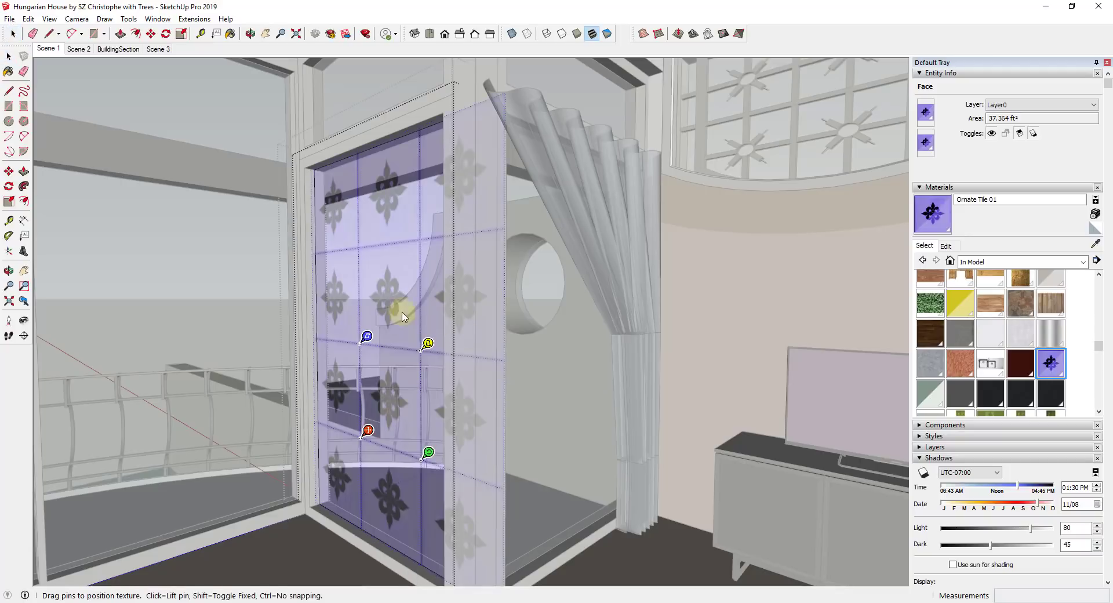
{"action": "left_click_drag", "start_coordinate": [366, 428], "coordinate": [322, 500]}
{"action": "left_click_drag", "start_coordinate": [373, 525], "coordinate": [350, 516]}
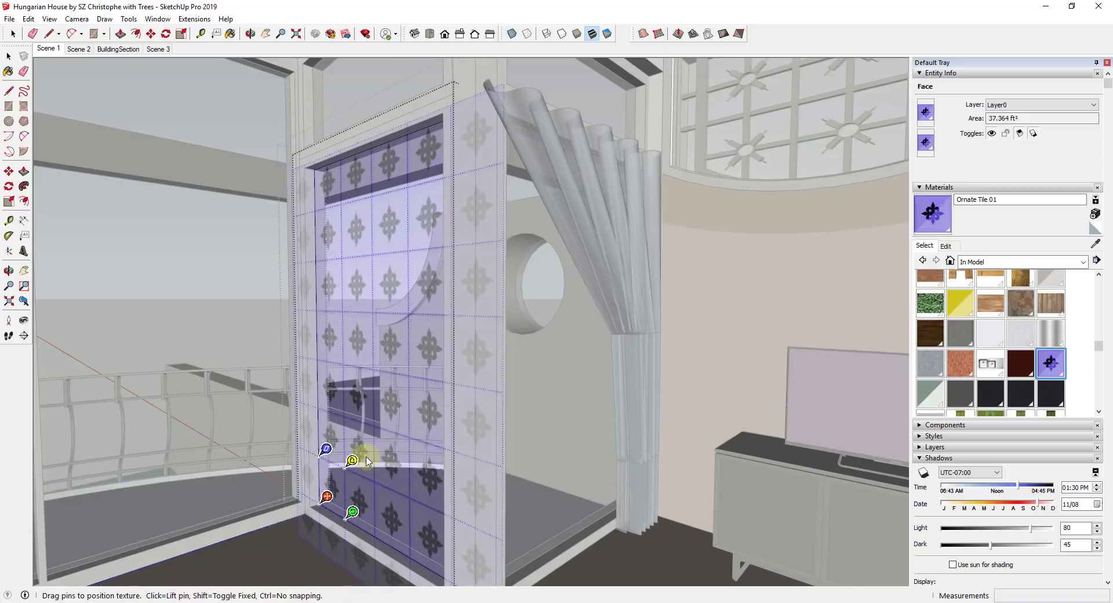
- Fix the smaller Ornate Tile 01 texture in place on the door glass and orbit to inspect it
{"action": "left_click", "coordinate": [552, 402]}
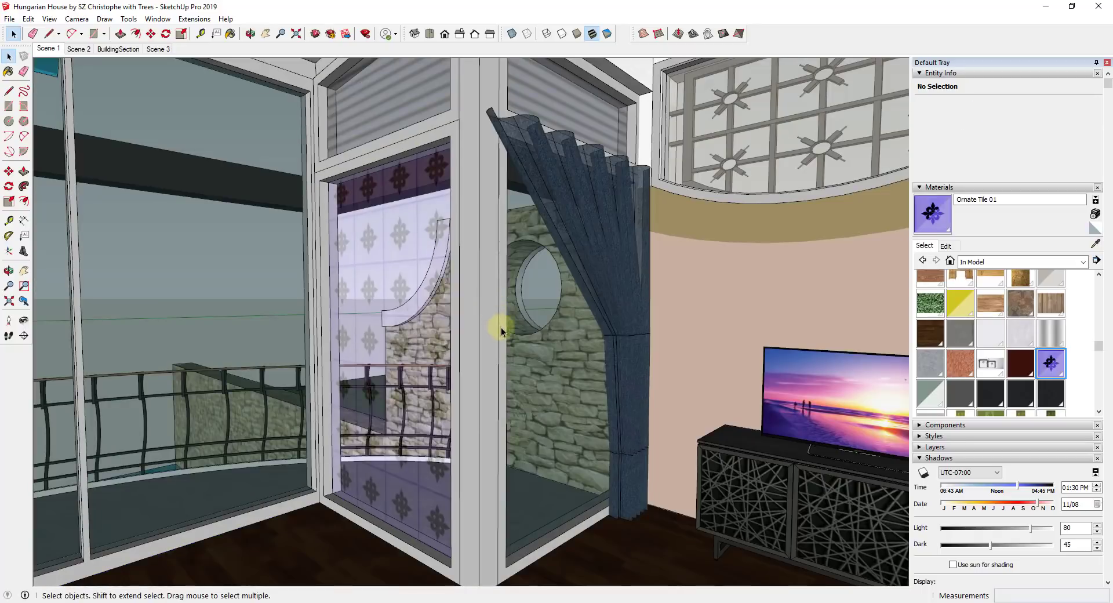
{"action": "middle_click_drag", "start_coordinate": [489, 324], "coordinate": [451, 338], "text": "shift"}
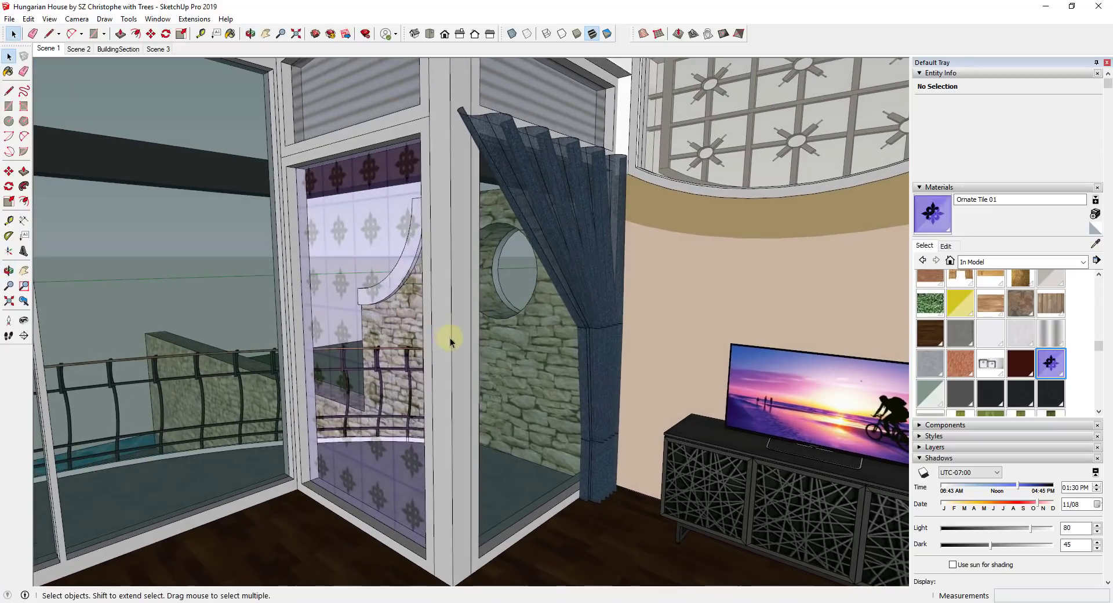